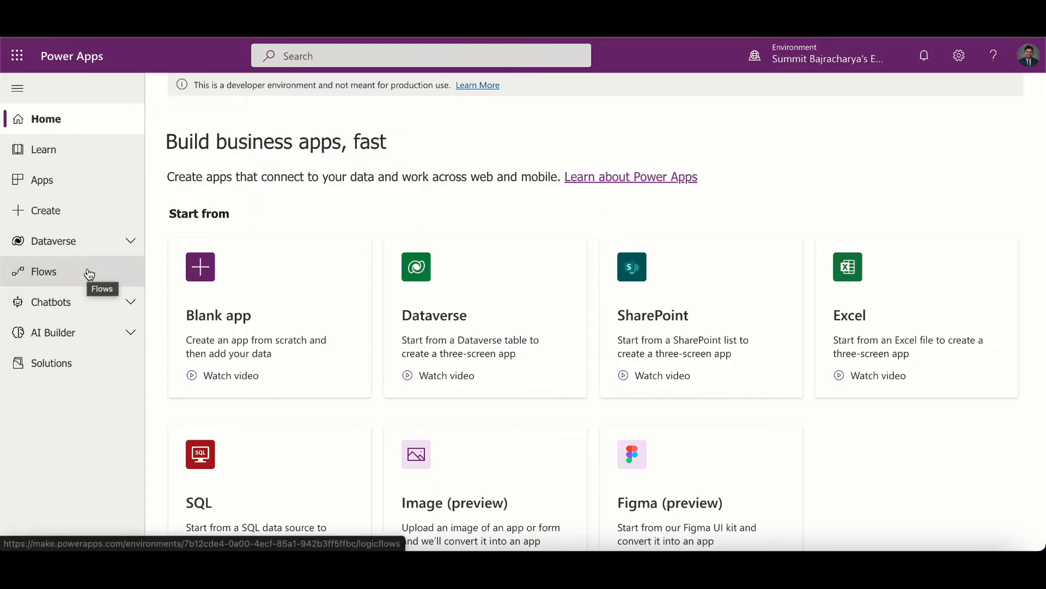
# - Create a new instant cloud flow using the Manually trigger a flow trigger
pyautogui.click(48, 276)
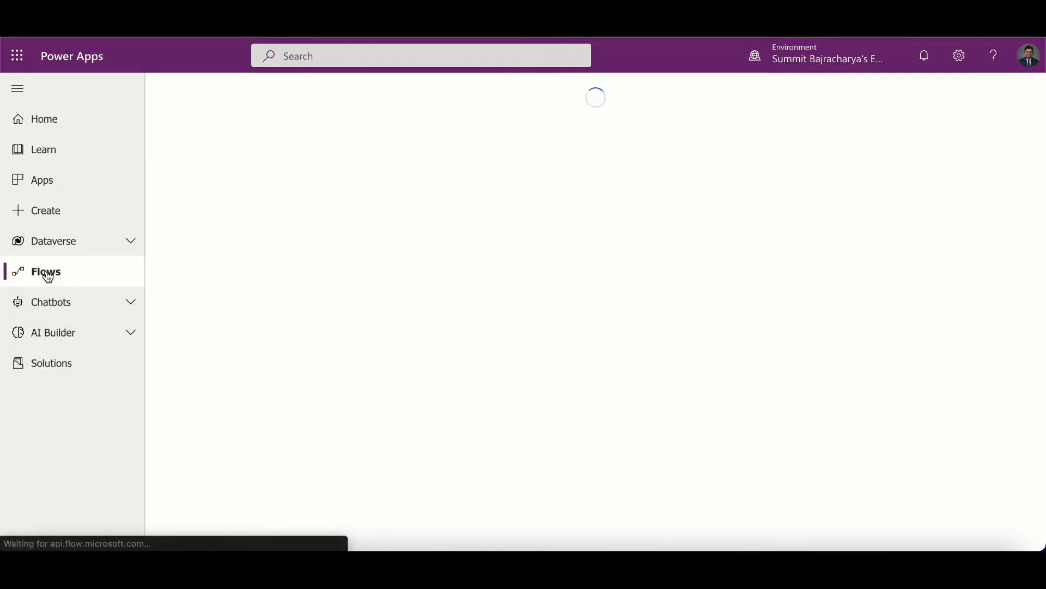
pyautogui.click(228, 94)
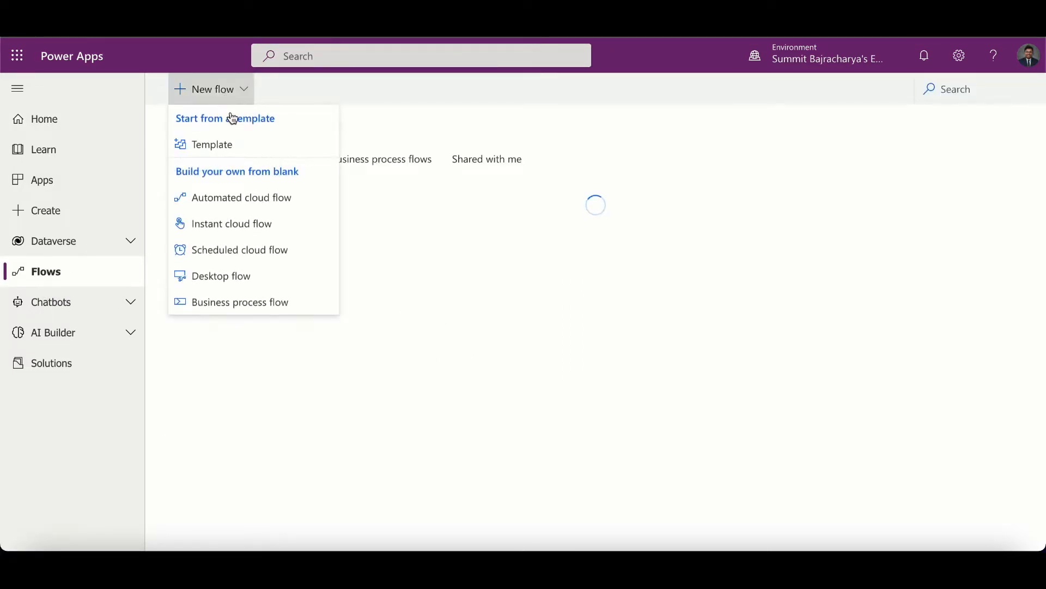
pyautogui.click(248, 228)
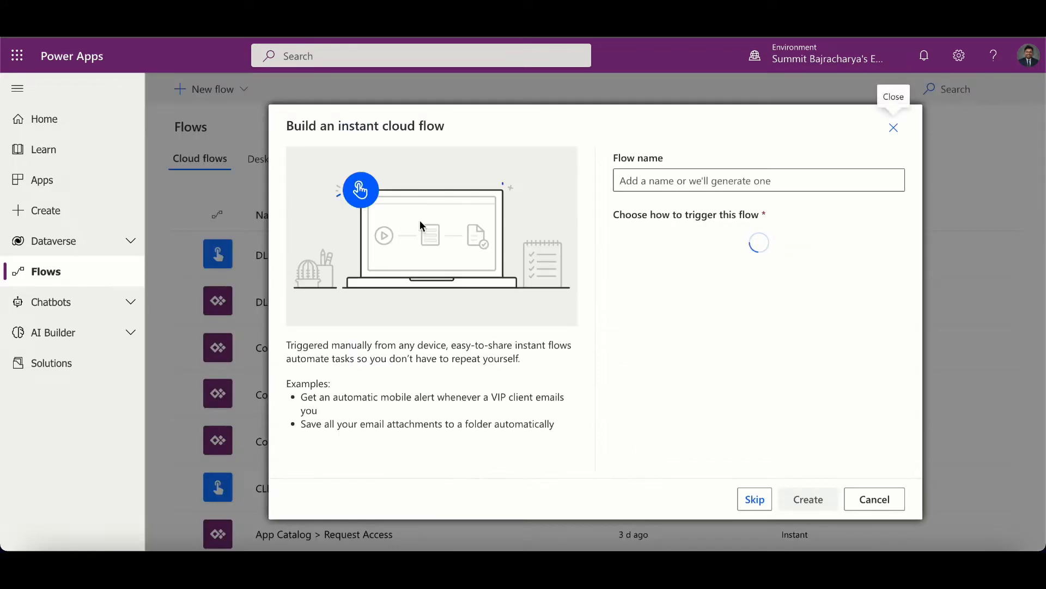
pyautogui.click(623, 181)
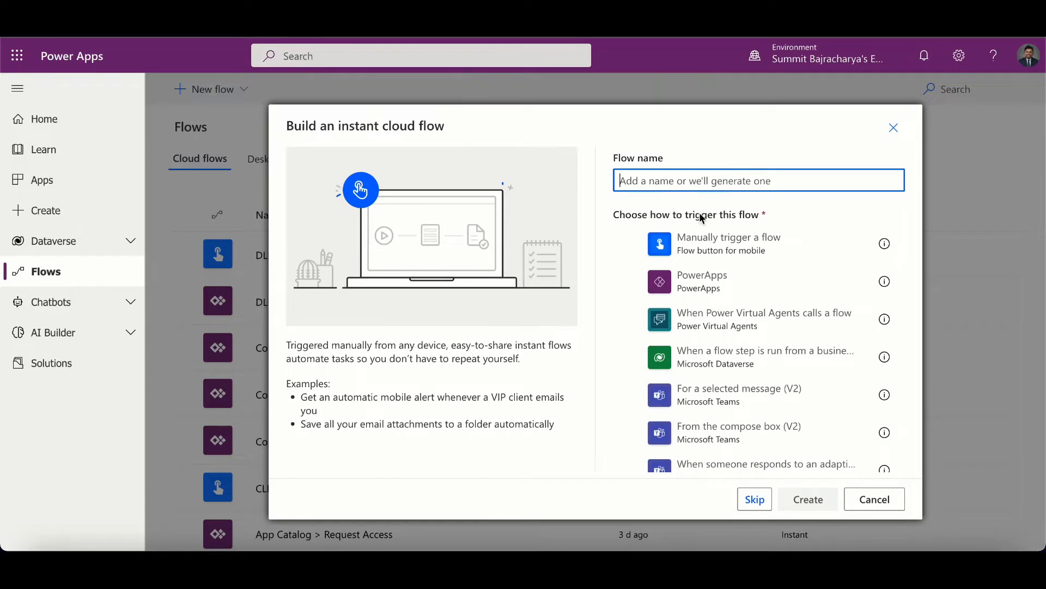
pyautogui.click(701, 241)
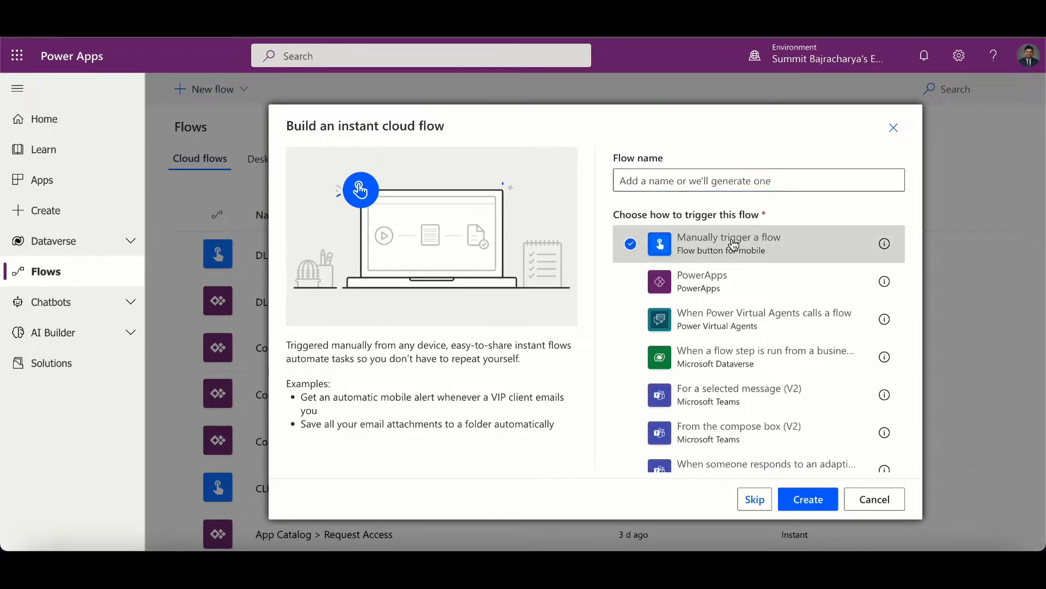
pyautogui.click(812, 500)
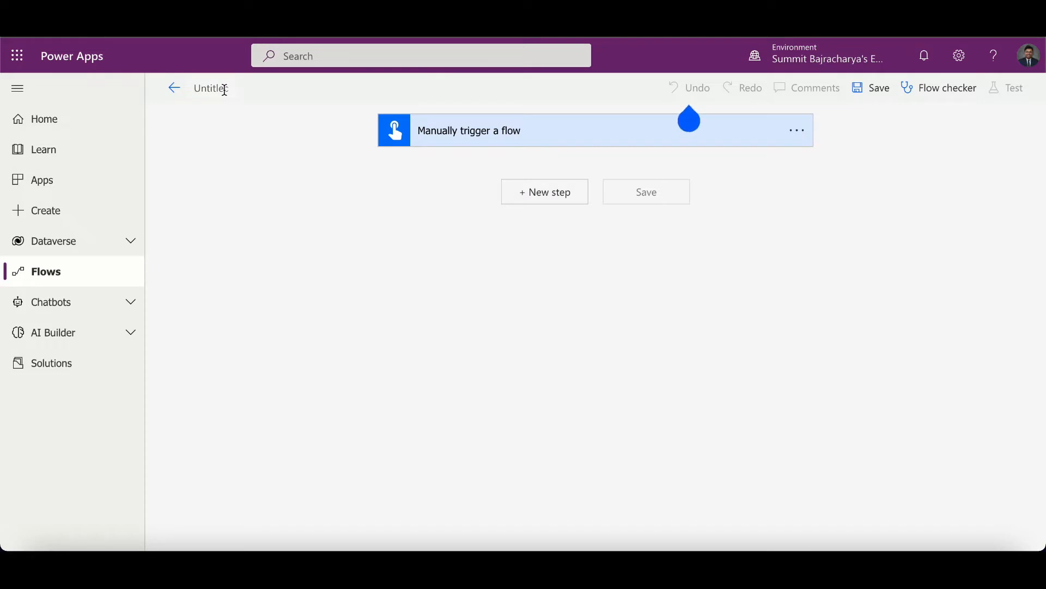
# - Rename the flow to Power Automate Approval Demo
pyautogui.write('Power')
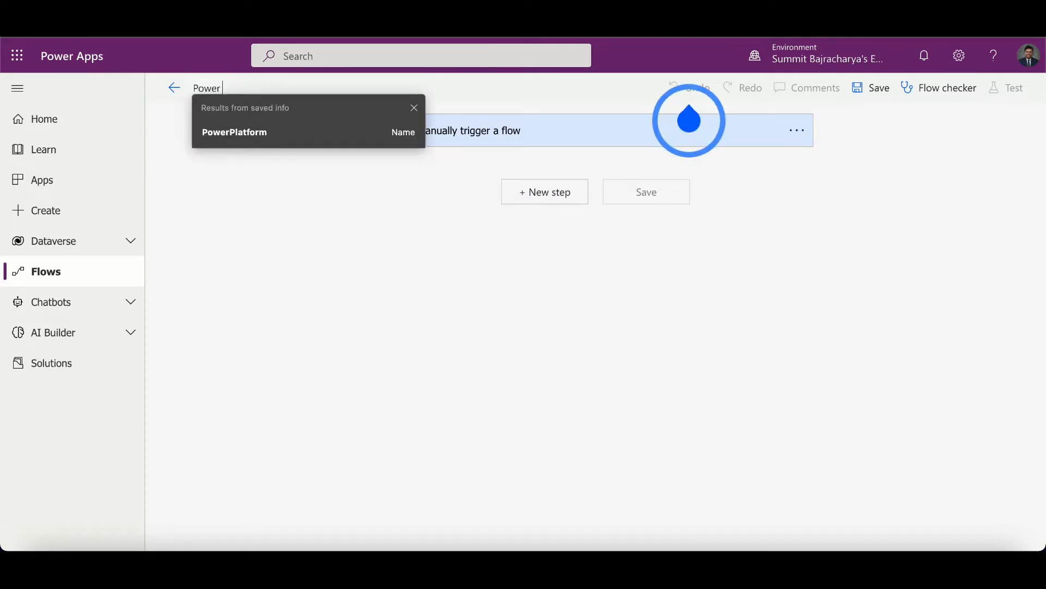
pyautogui.write(' Automat')
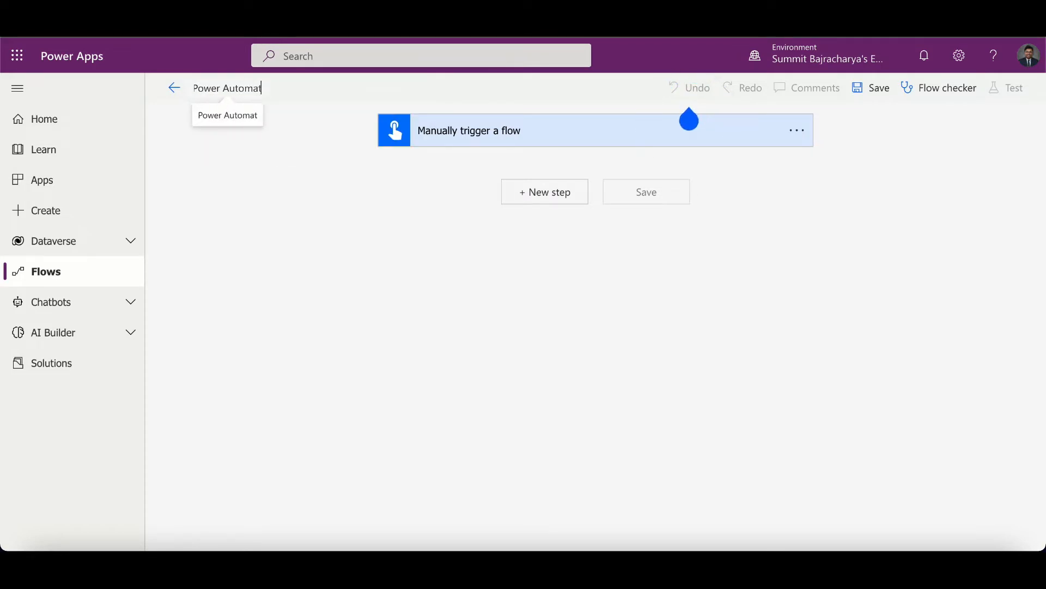
pyautogui.write('e Approval Demo')
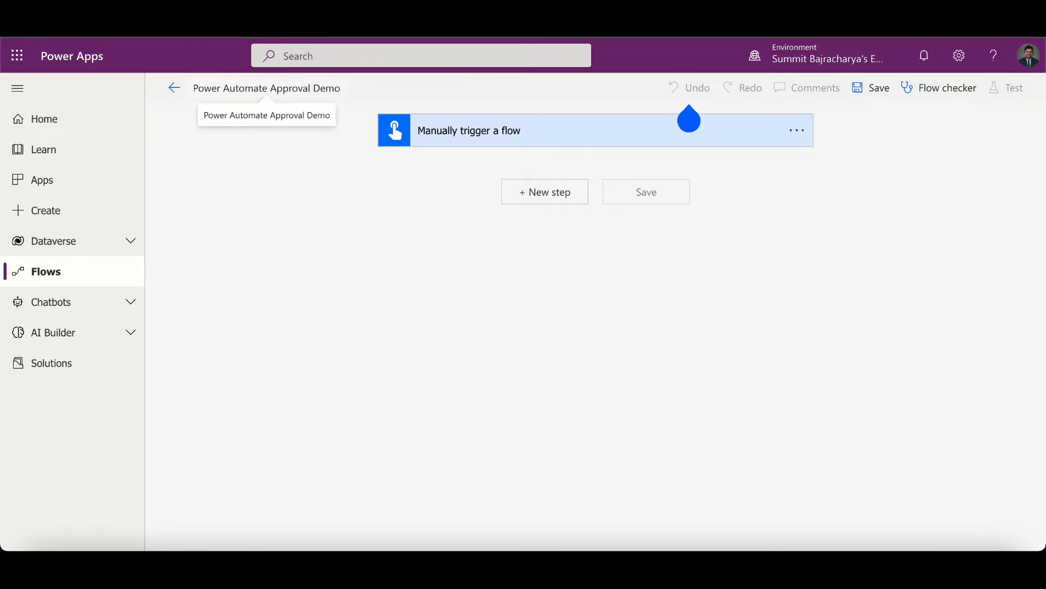
pyautogui.click(334, 162)
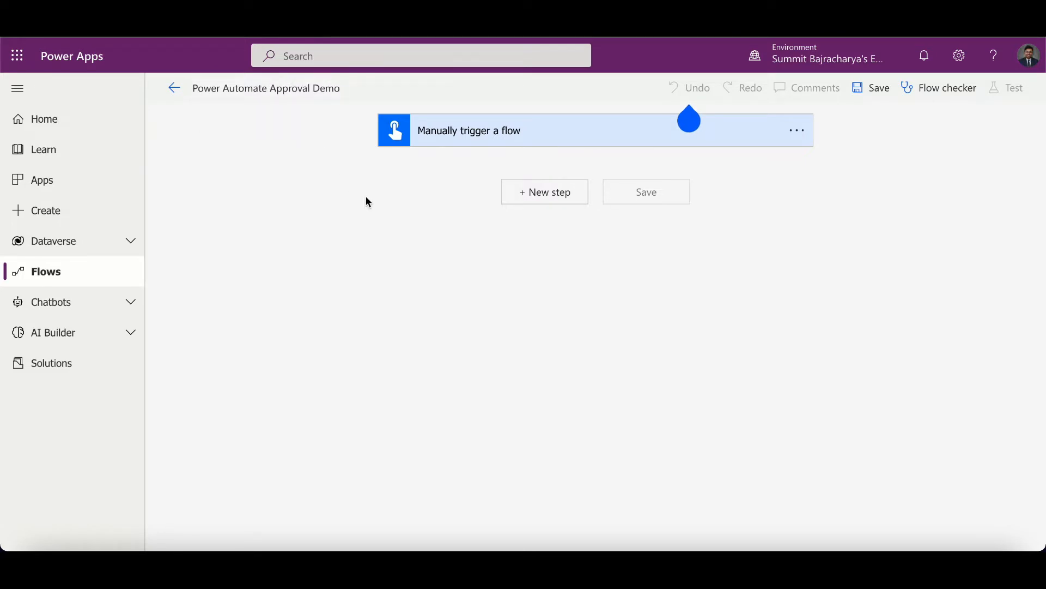
# - Add a new step by searching for approval and choosing the Start and wait for an approval action
pyautogui.click(538, 198)
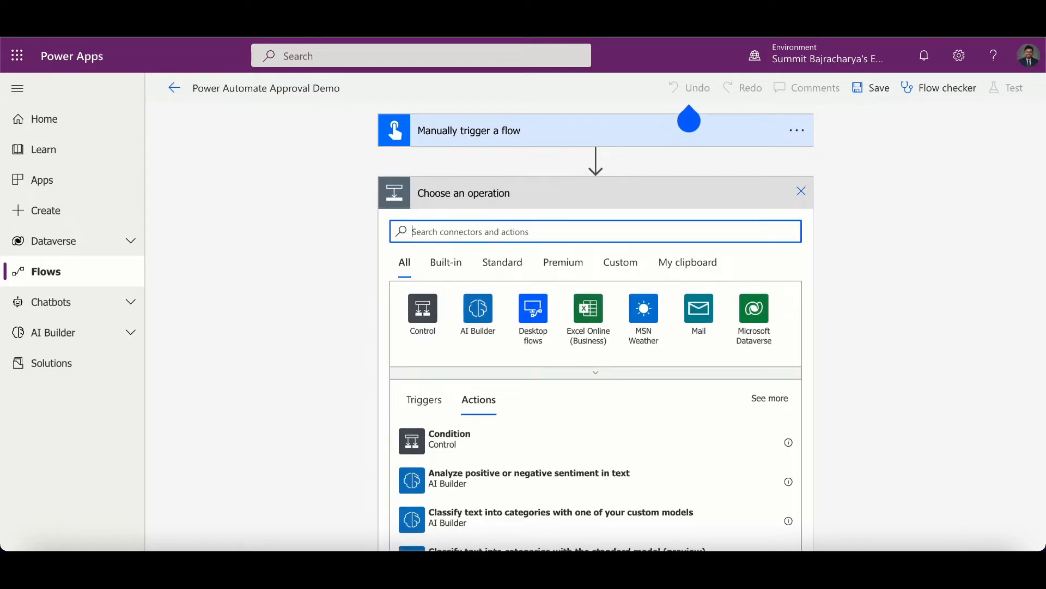
pyautogui.write('approval')
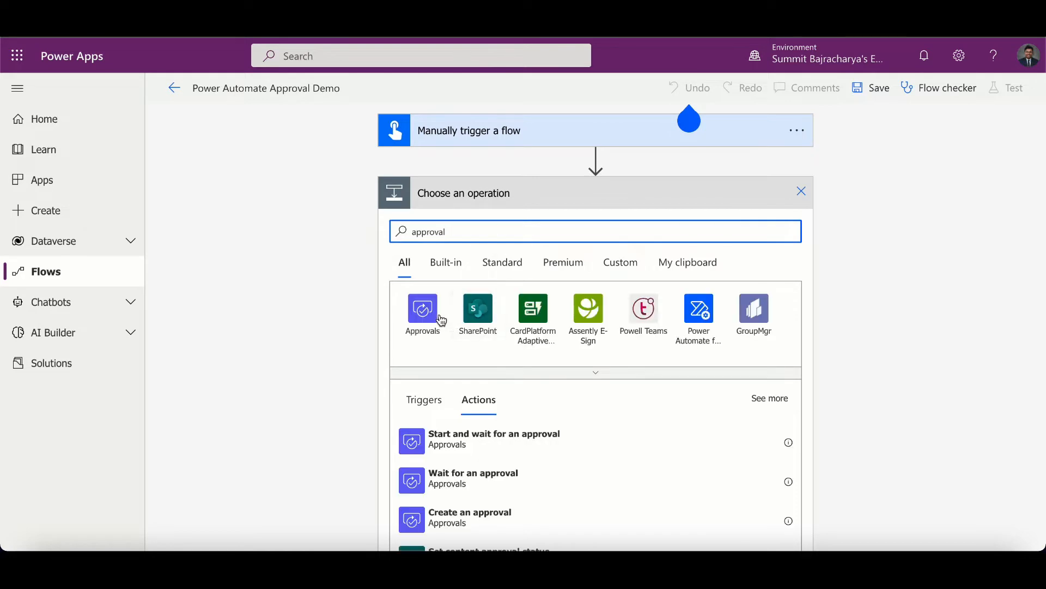
pyautogui.click(485, 448)
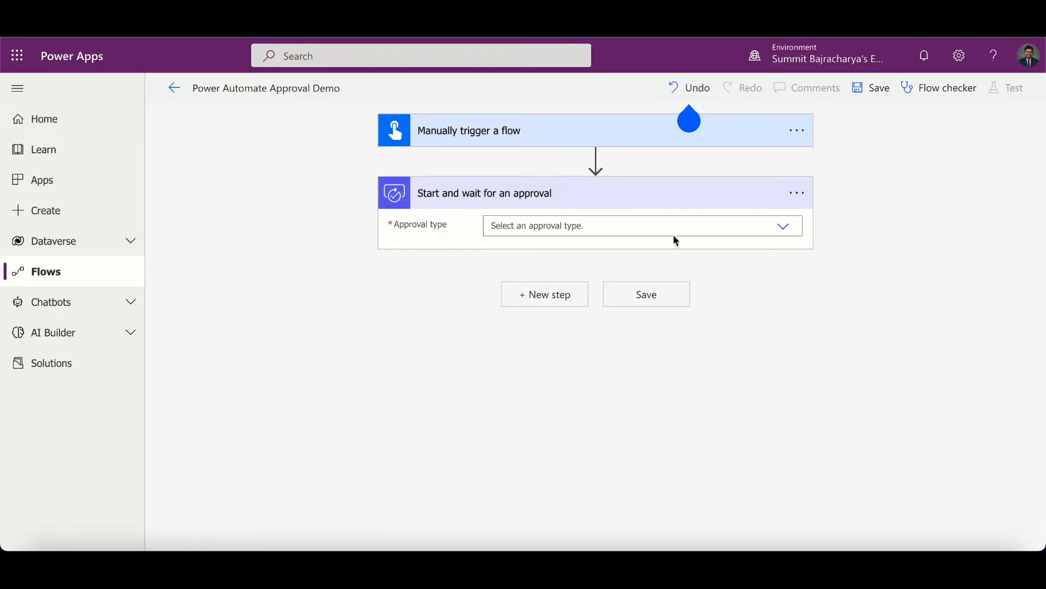
# - Set the approval type to Approve/Reject - First to respond and the title to Business Document Review and approve
pyautogui.click(786, 234)
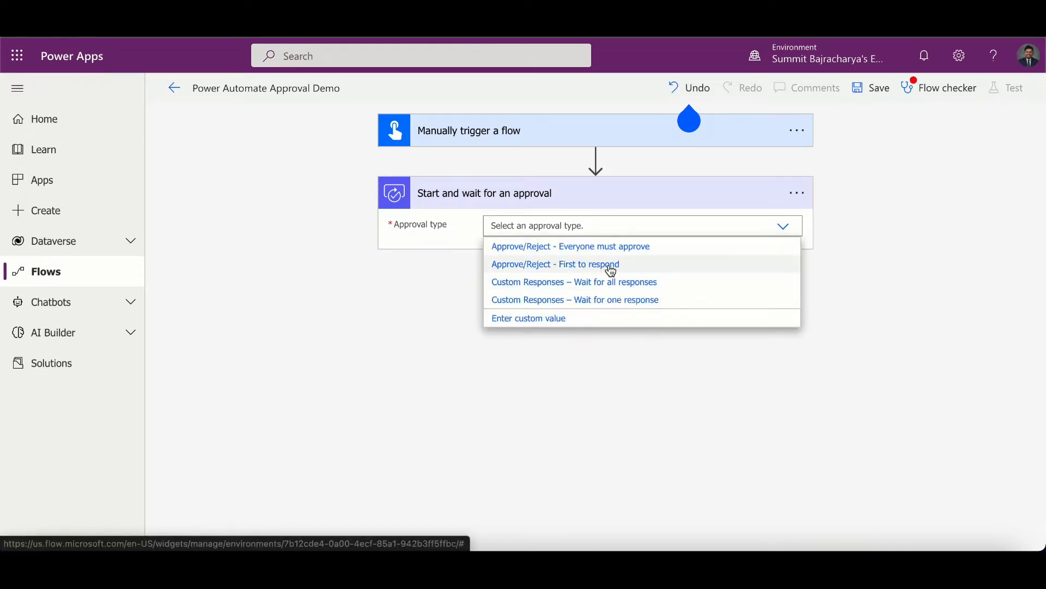
pyautogui.click(611, 269)
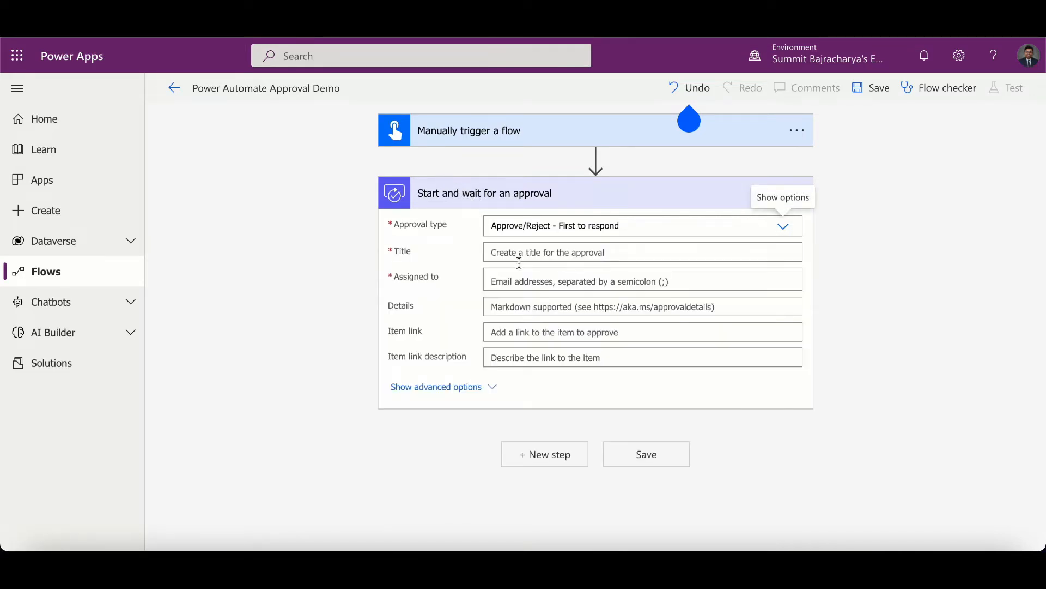
pyautogui.click(537, 254)
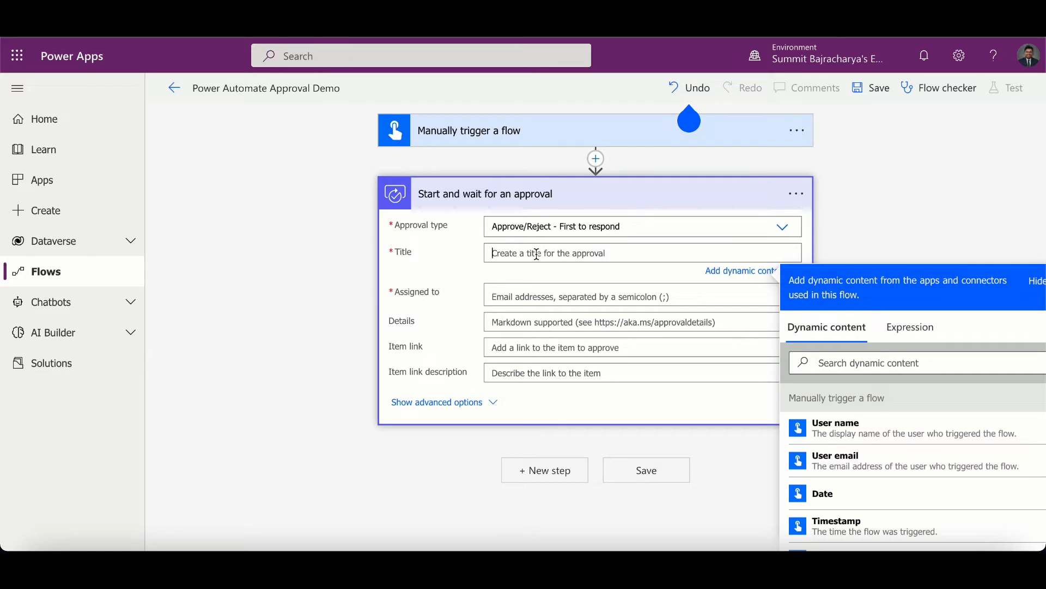
pyautogui.write('Business')
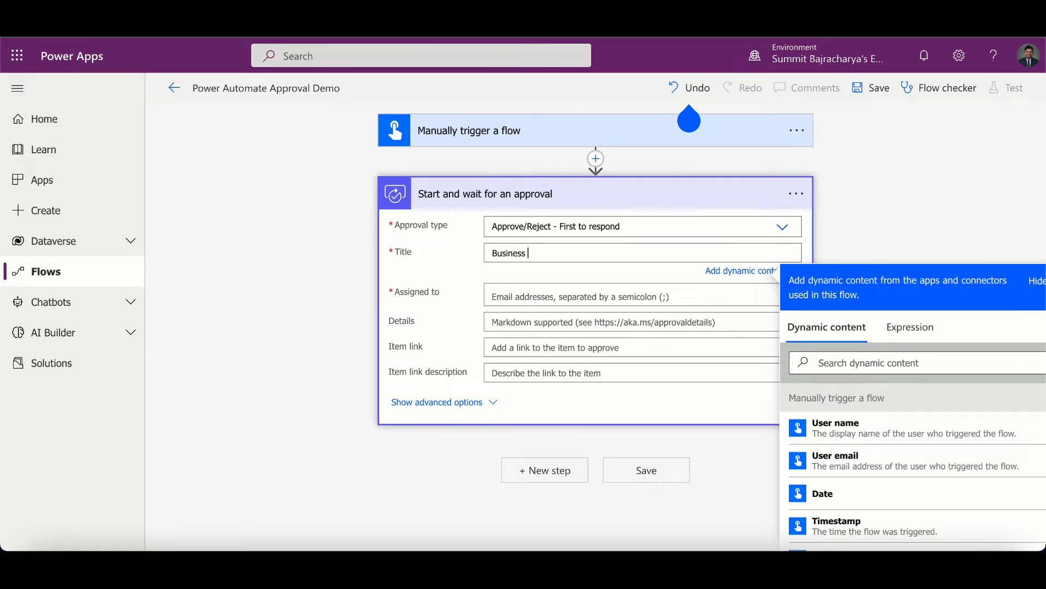
pyautogui.write(' Document Review and approv')
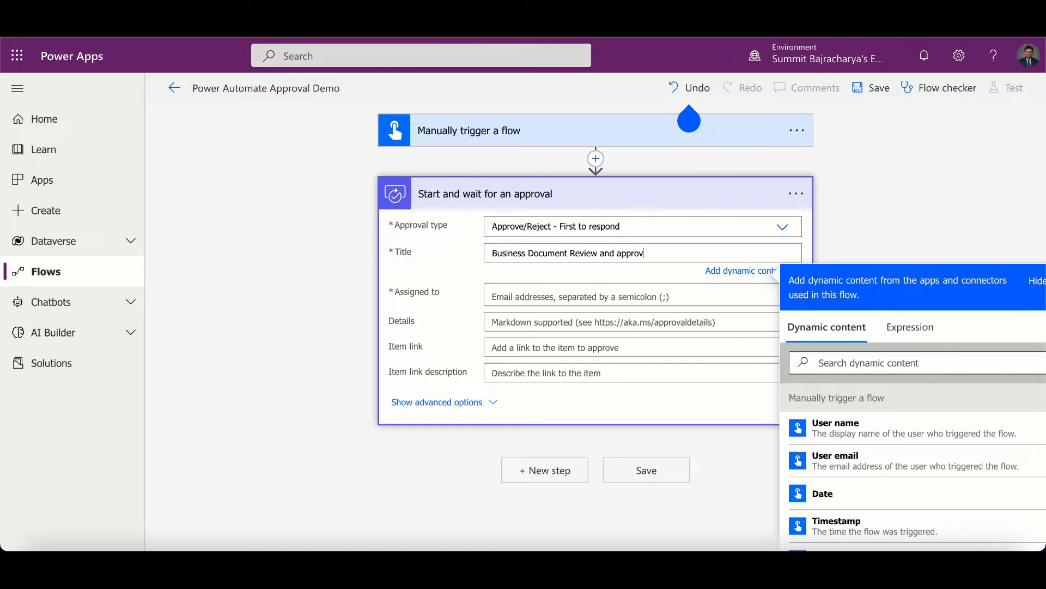
pyautogui.write('e')
# - Assign the approval to two users picked from the directory suggestions by searching their name
pyautogui.click(524, 300)
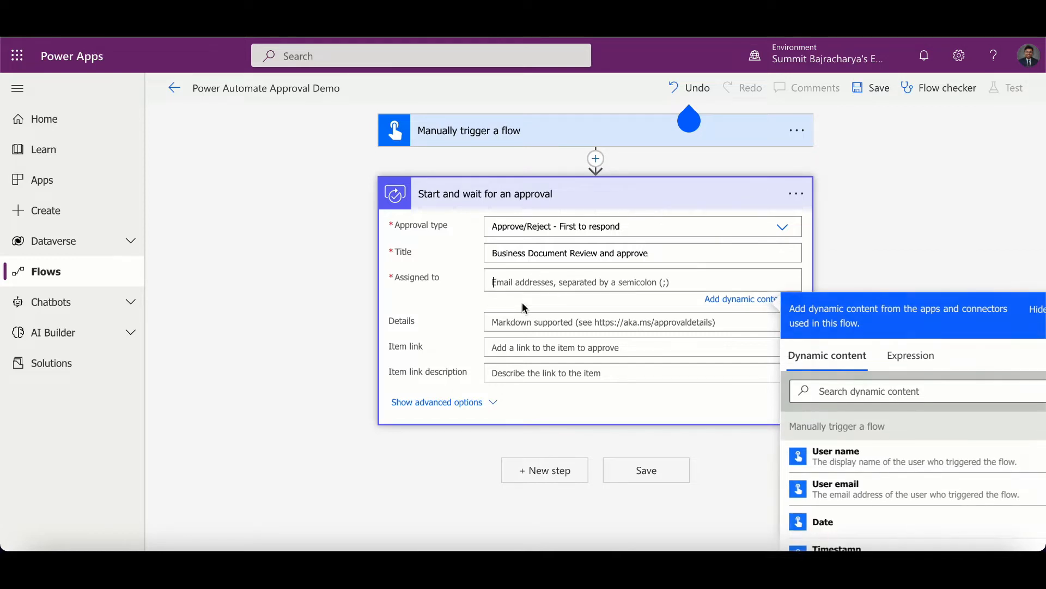
pyautogui.write('summit')
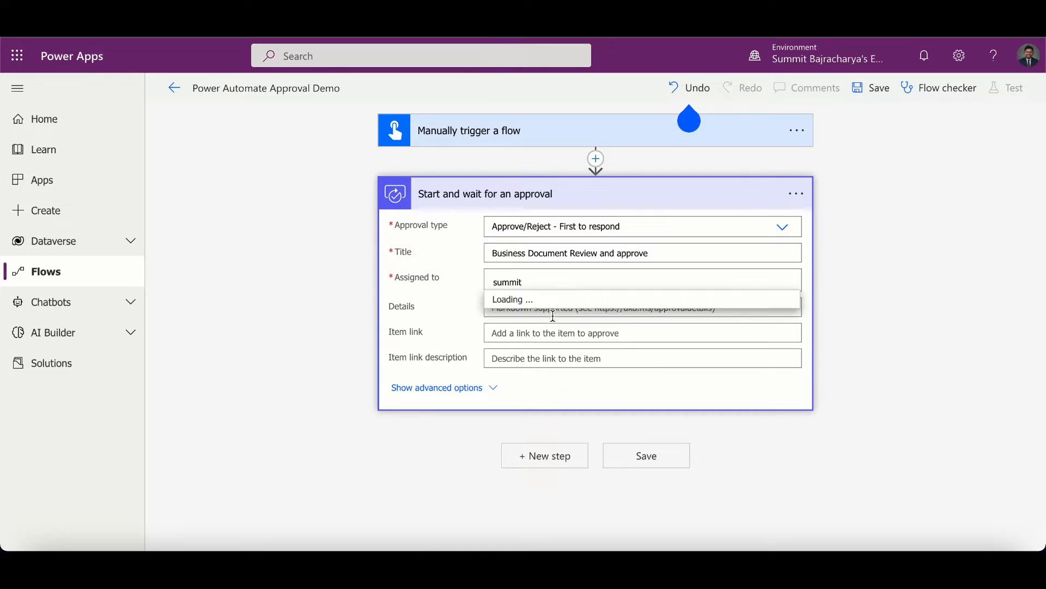
pyautogui.click(567, 314)
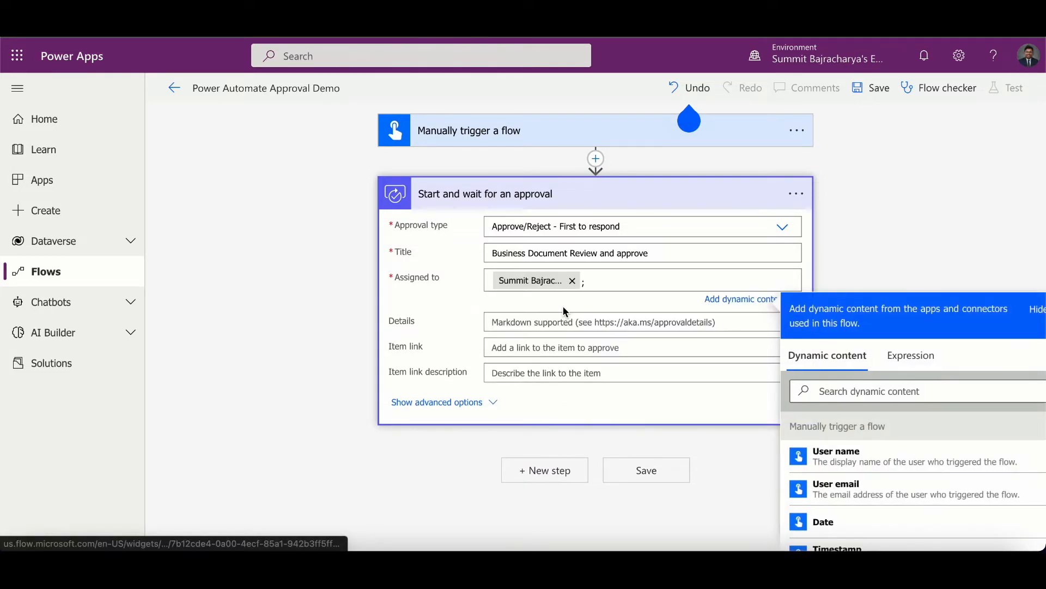
pyautogui.write('summit')
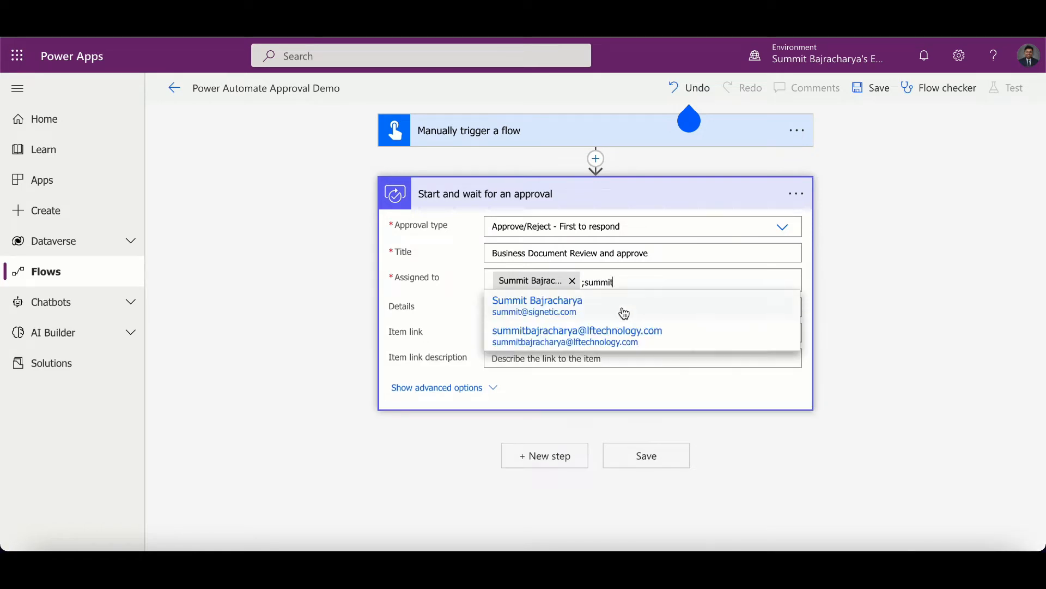
pyautogui.click(597, 335)
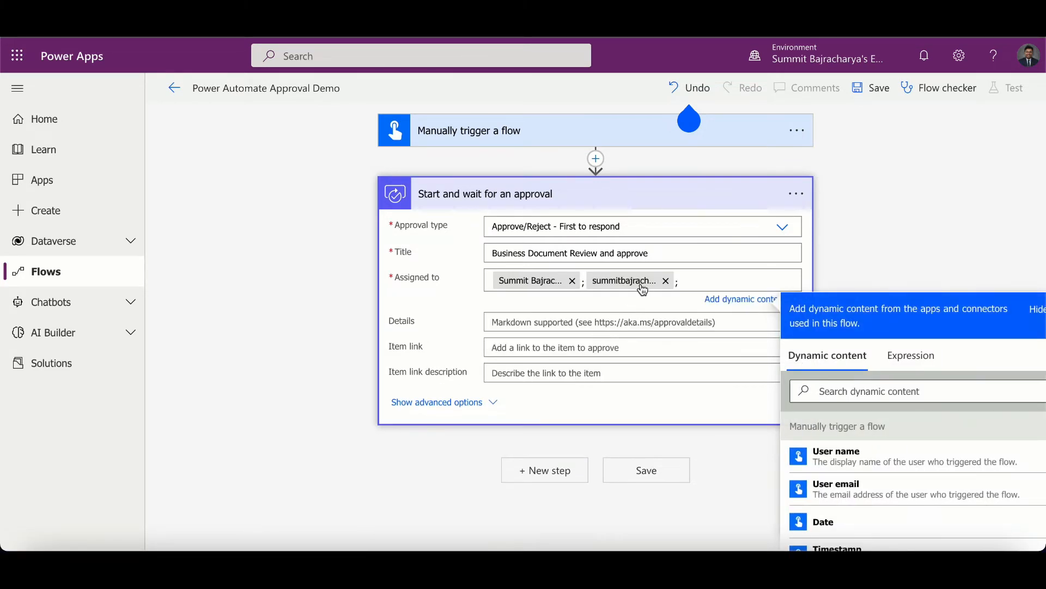
# - Show the advanced options and set the requestor to a user picked from the directory suggestions
pyautogui.click(485, 402)
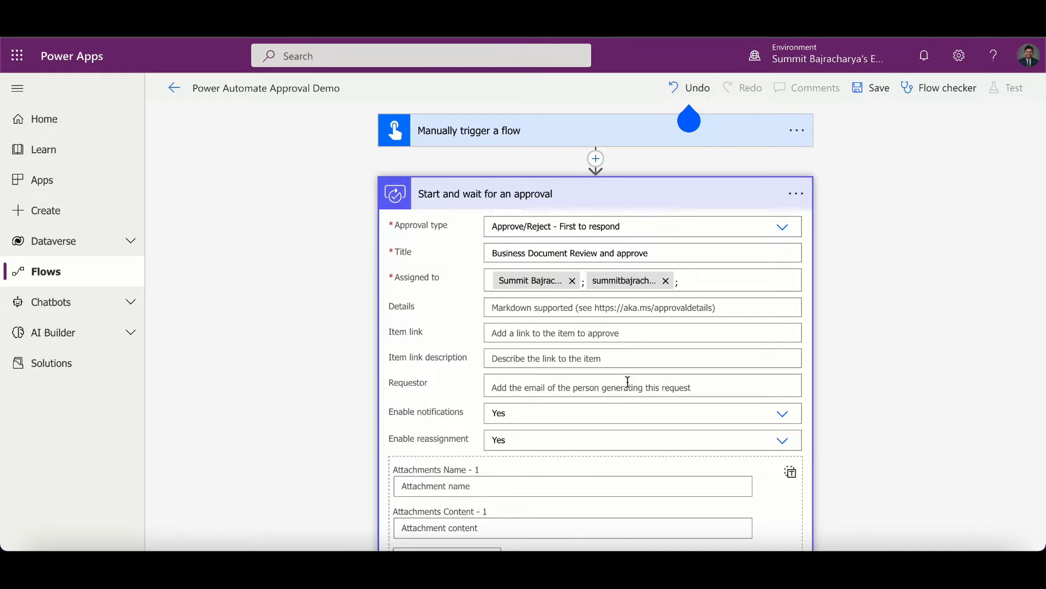
pyautogui.click(494, 388)
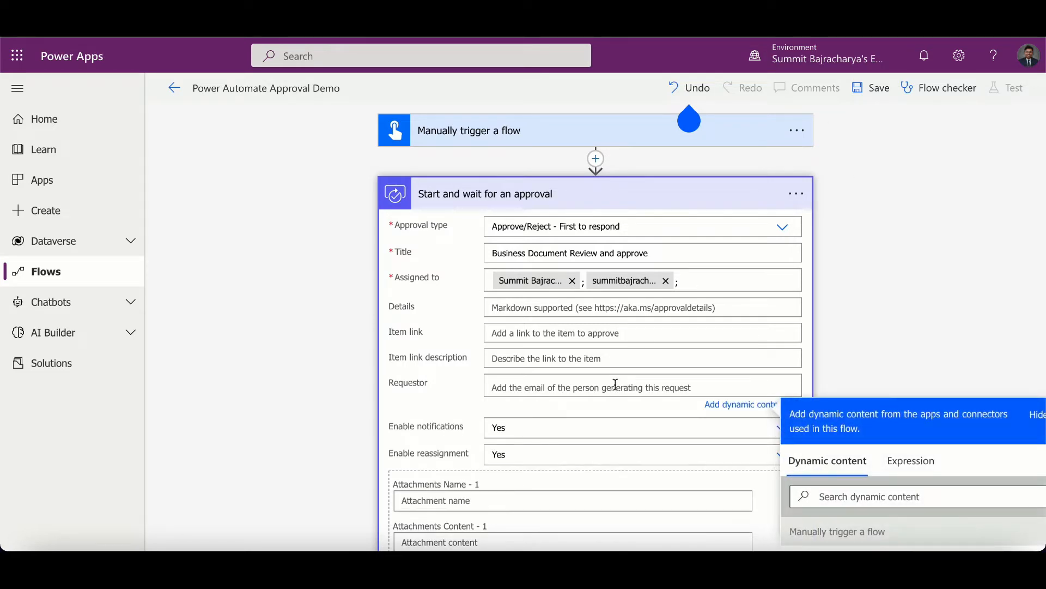
pyautogui.write('summit')
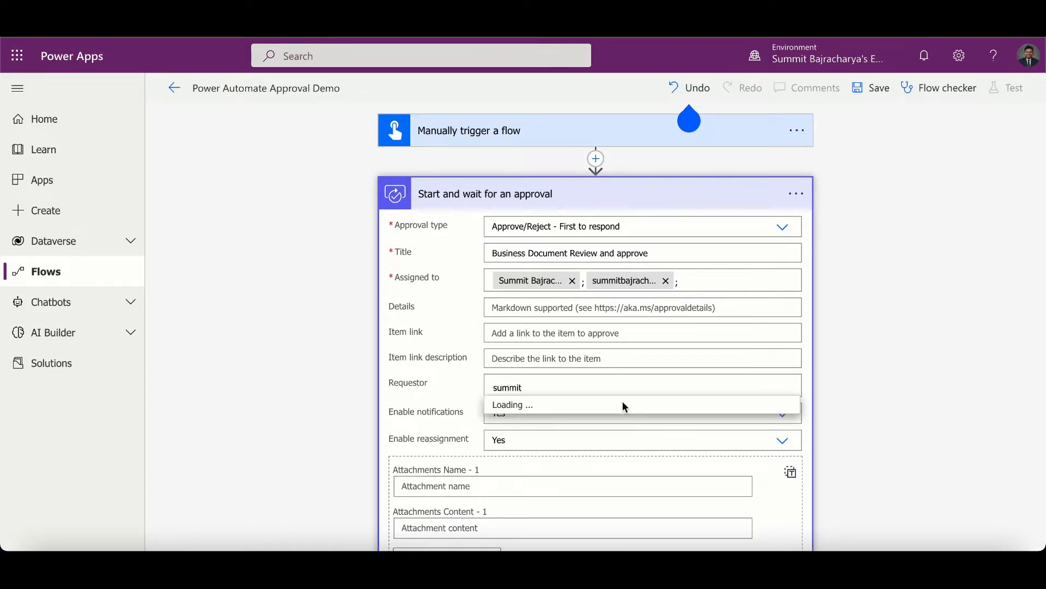
pyautogui.click(587, 417)
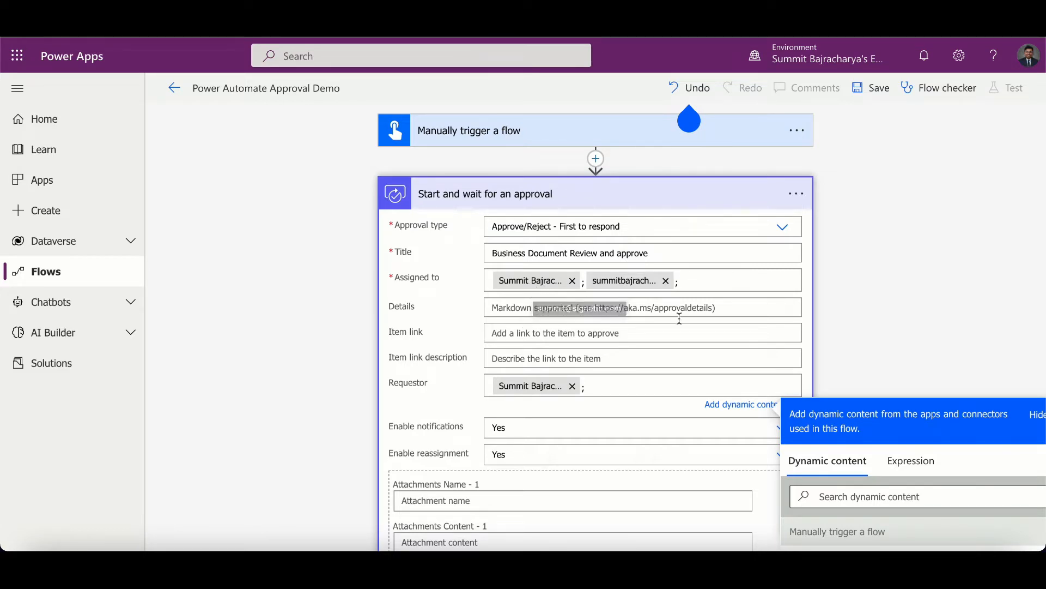
pyautogui.click(619, 227)
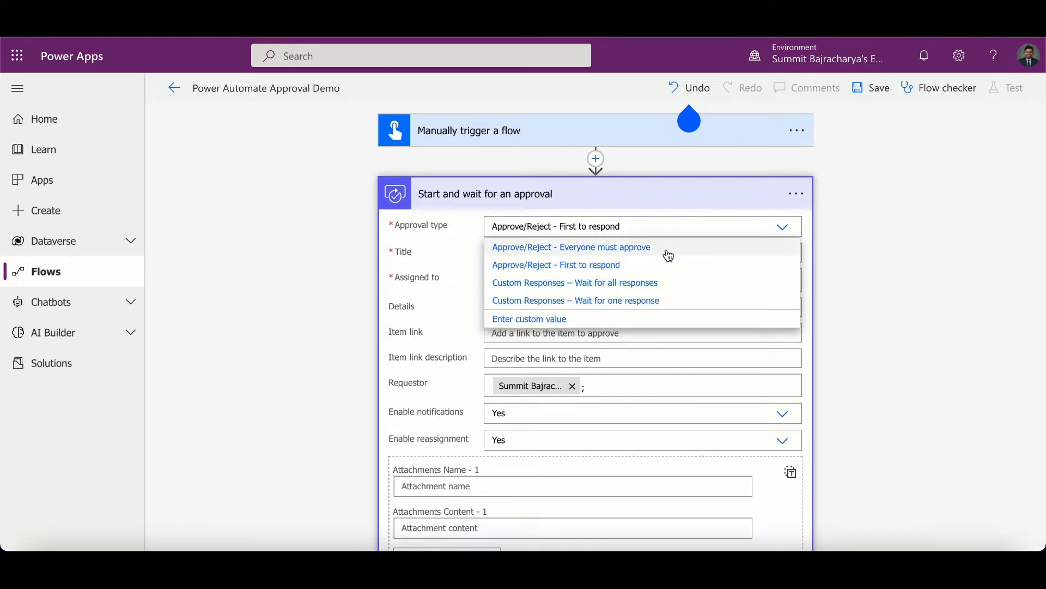
pyautogui.click(862, 271)
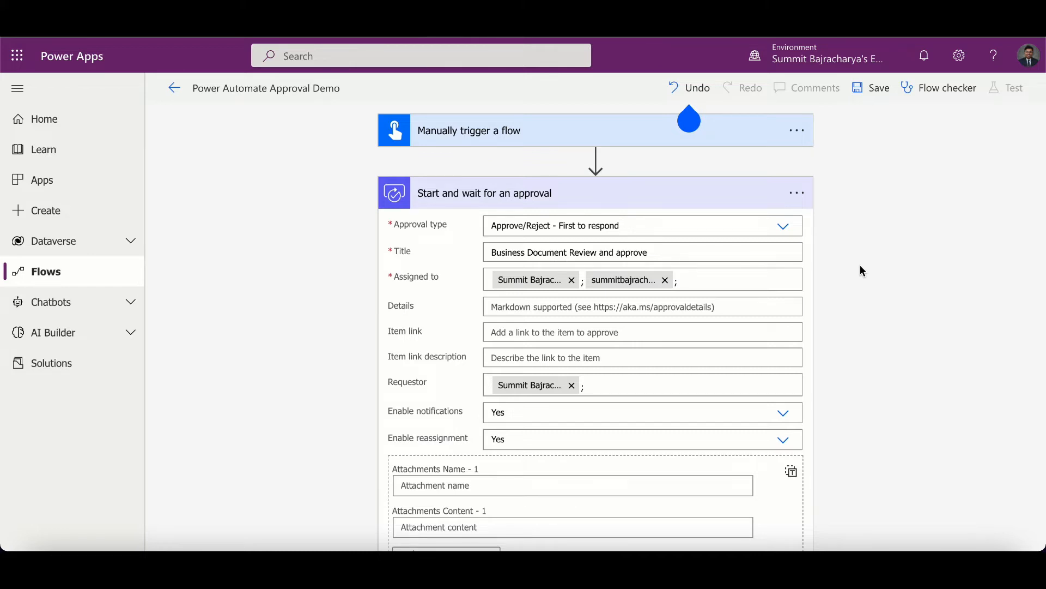
pyautogui.scroll(-3, 860, 265)
pyautogui.scroll(2, 695, 375)
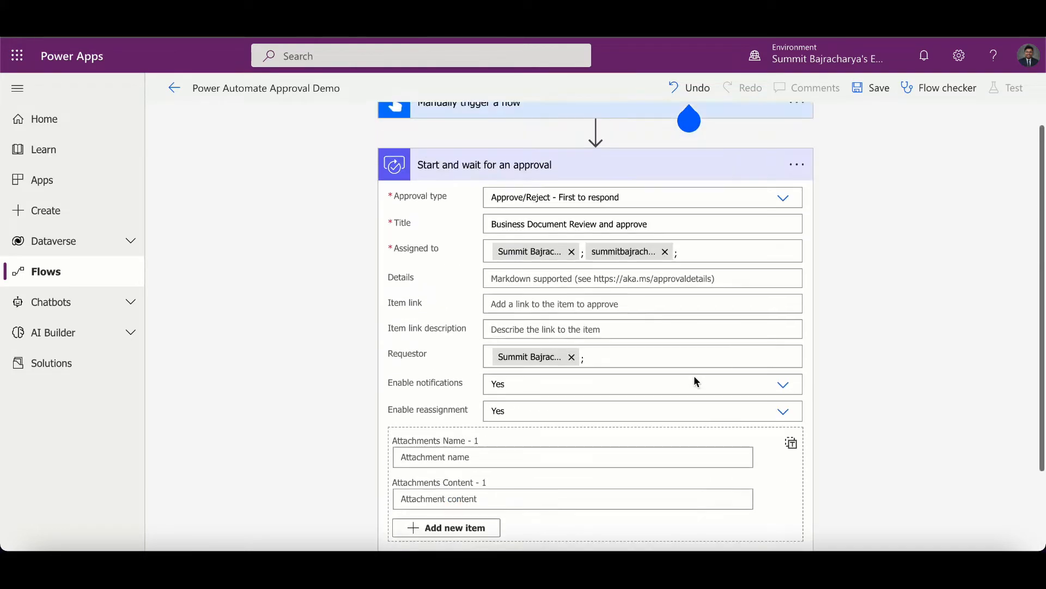
pyautogui.scroll(1, 696, 381)
# - Change the approval type to Custom Responses – Wait for all responses
pyautogui.click(783, 226)
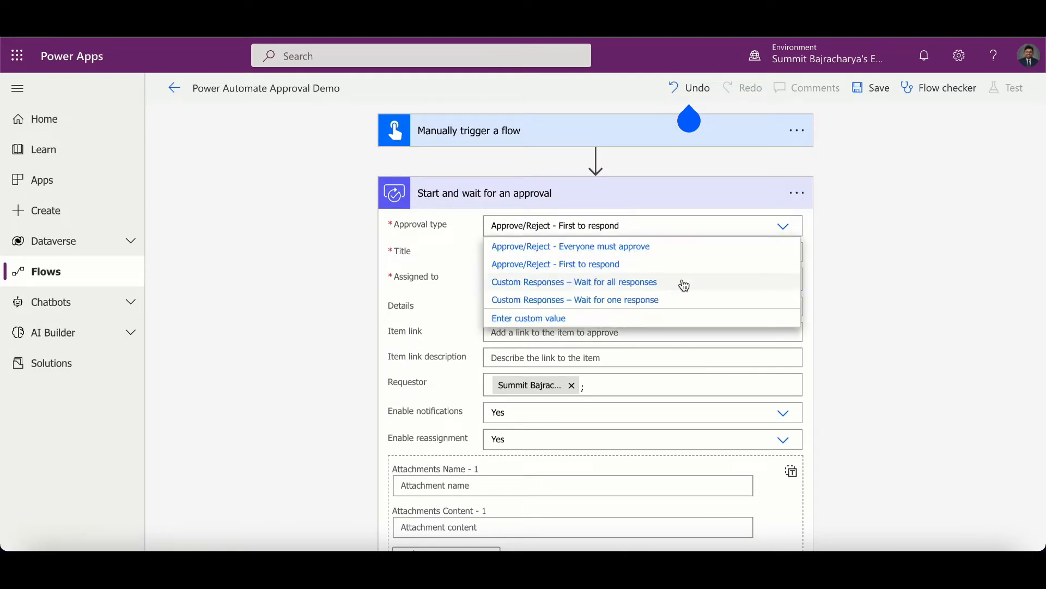
pyautogui.click(683, 283)
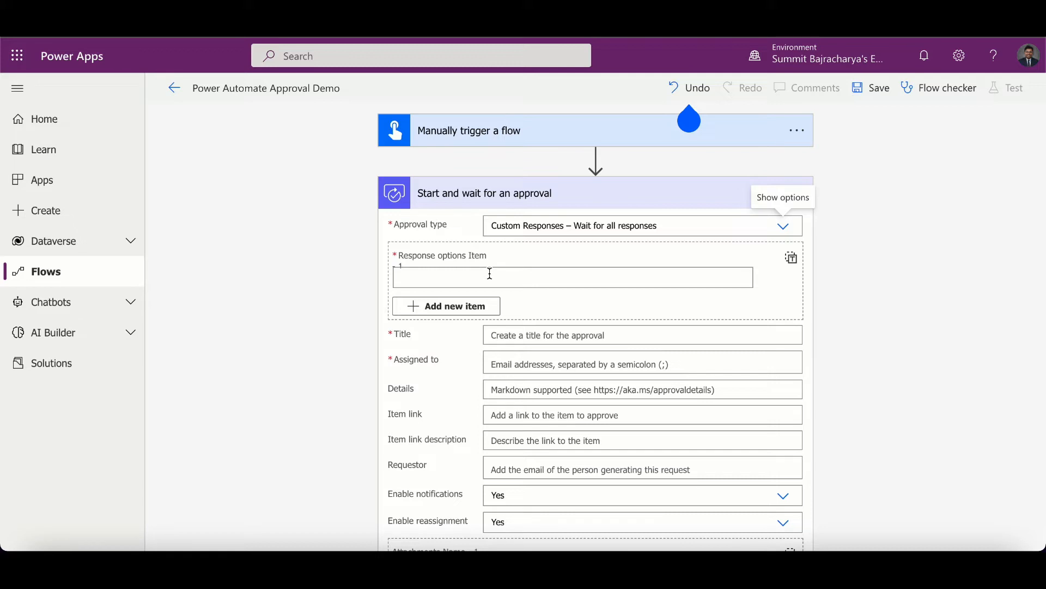
pyautogui.click(778, 228)
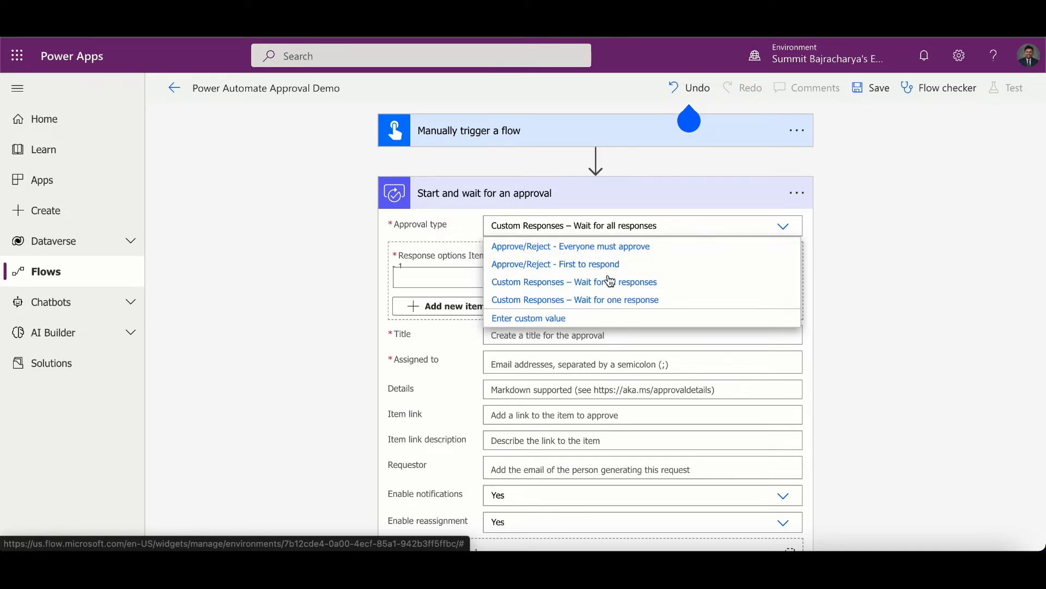
# - Enter Confirm as the first response option item
pyautogui.click(479, 281)
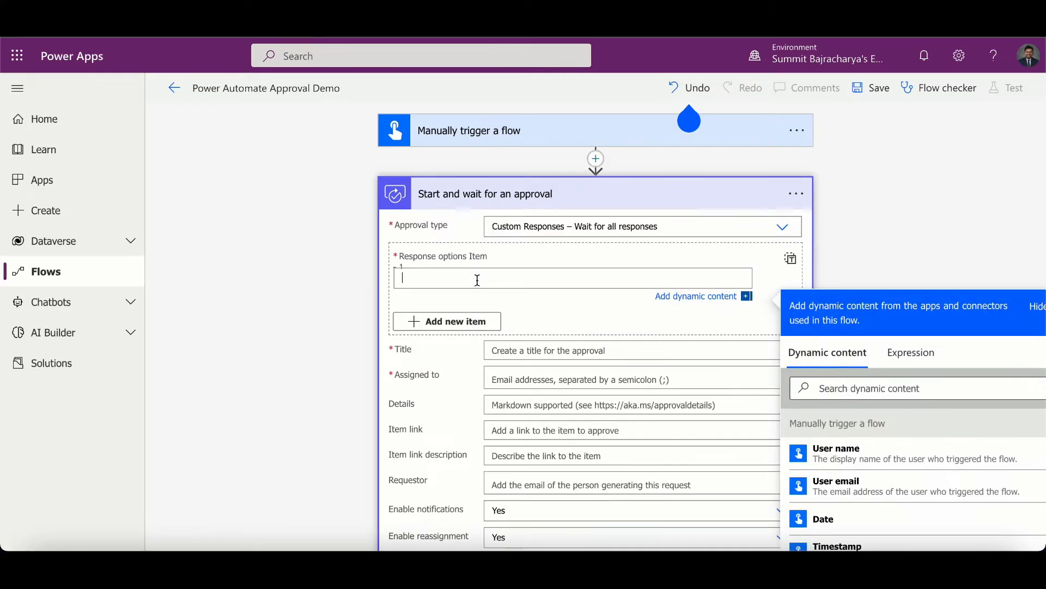
pyautogui.write('Confirm')
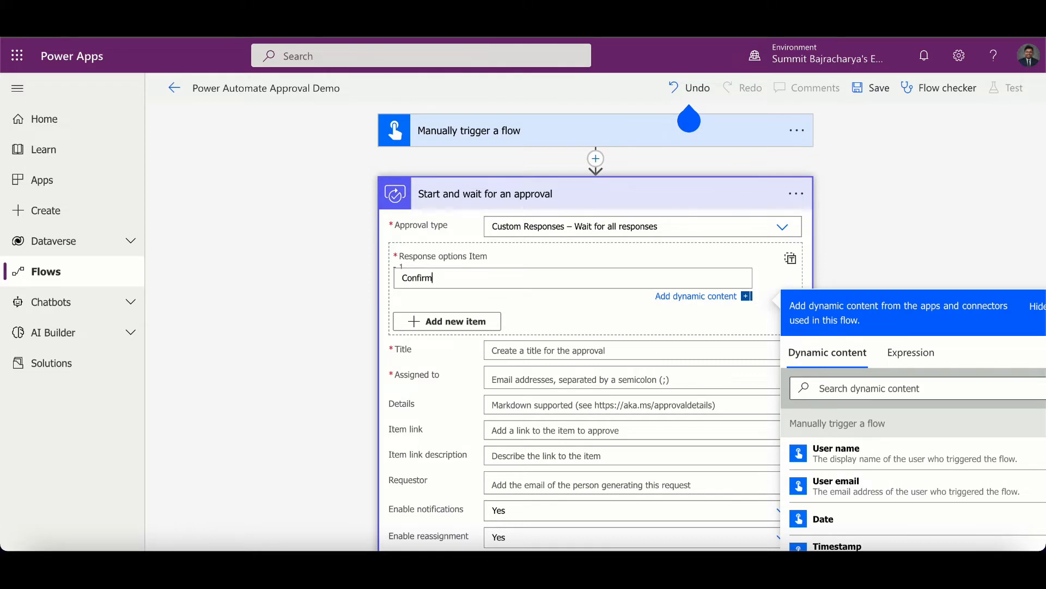
# - Add a second response option item named Cancel
pyautogui.click(443, 321)
pyautogui.click(450, 328)
pyautogui.write('Cancel')
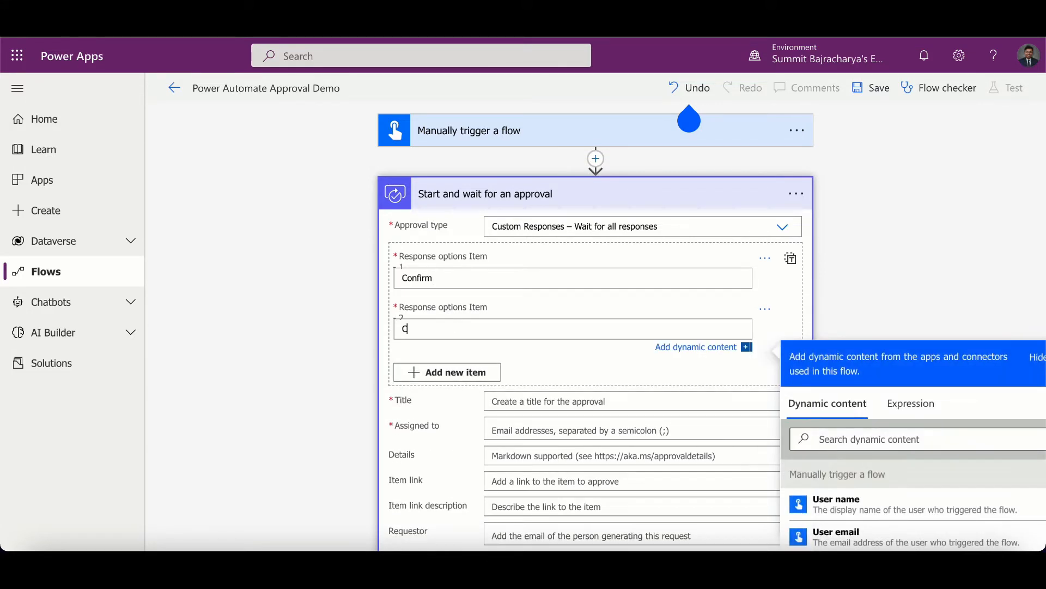
# - Change the approval type to Approve/Reject - Everyone must approve and set the title to Business document review for approval
pyautogui.click(782, 226)
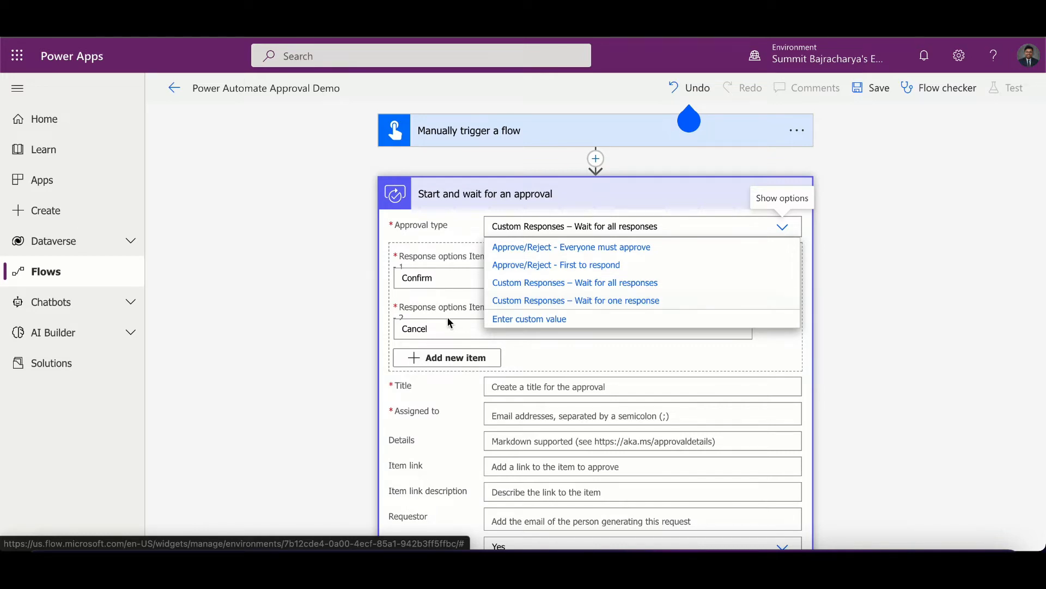
pyautogui.click(530, 248)
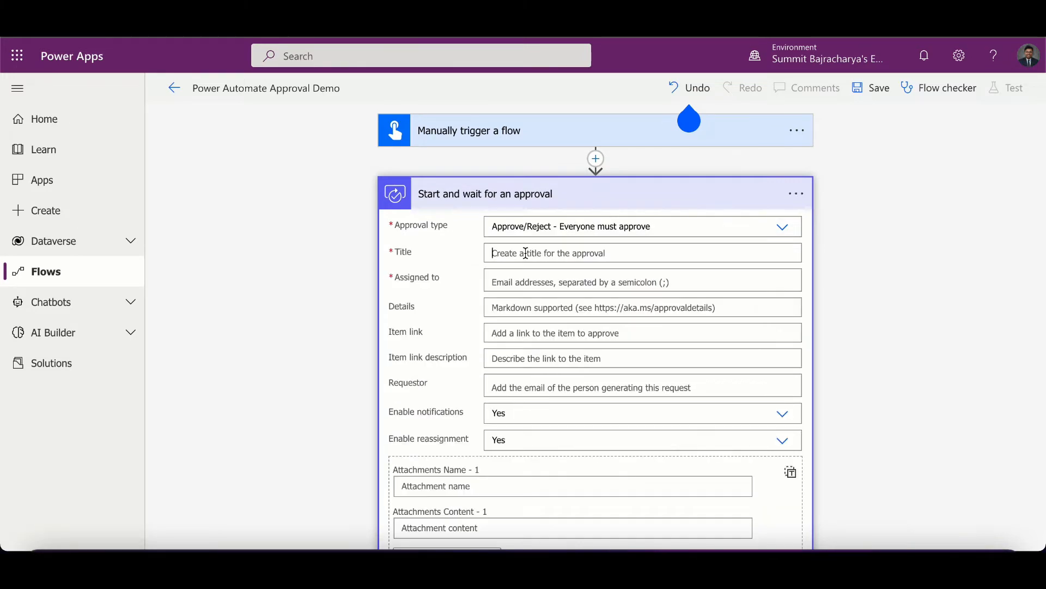
pyautogui.click(526, 253)
pyautogui.write('Busi')
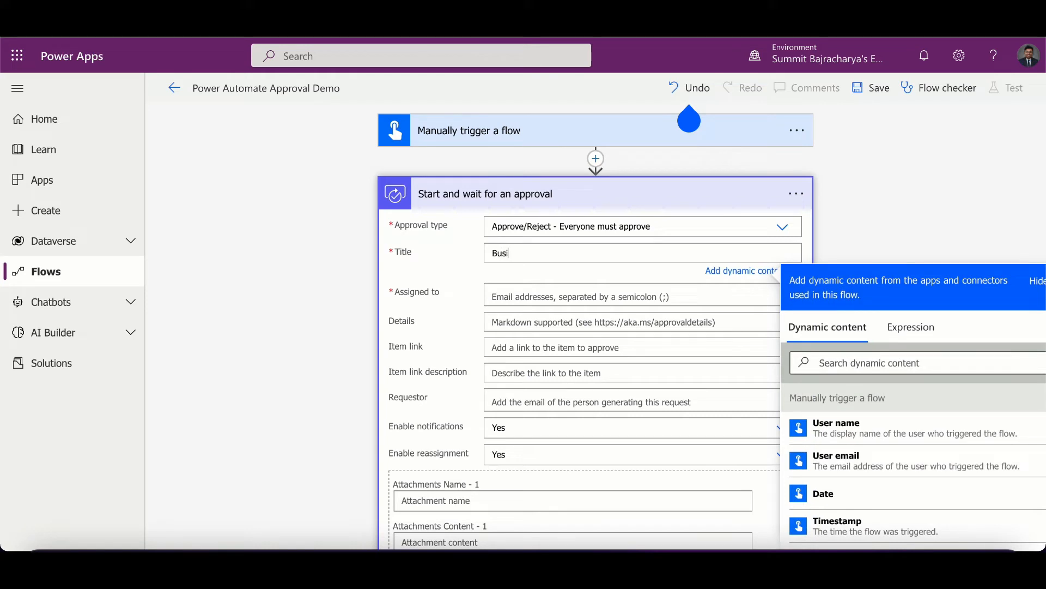
pyautogui.write('ness document rev')
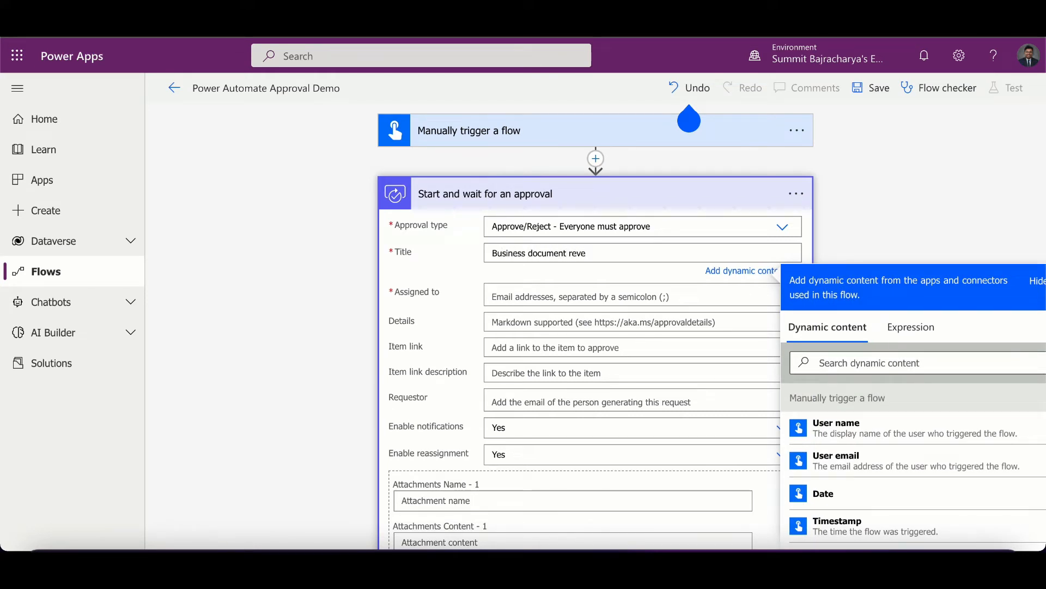
pyautogui.write('iew for approval')
# - Assign the approval to a user and set the requestor to the same user, both picked from the directory suggestions
pyautogui.click(541, 297)
pyautogui.write('summit')
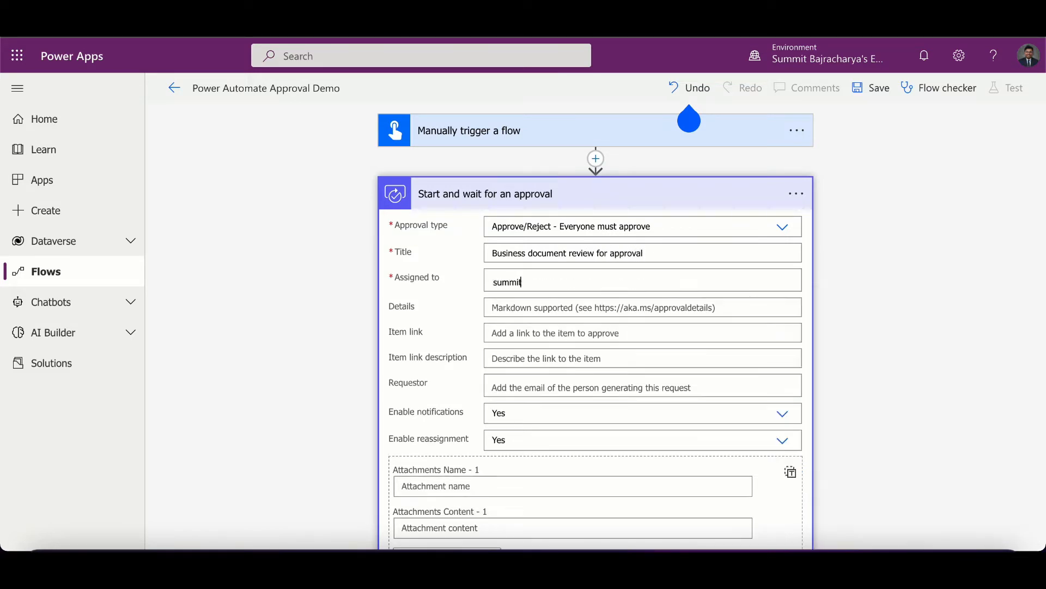
pyautogui.click(524, 309)
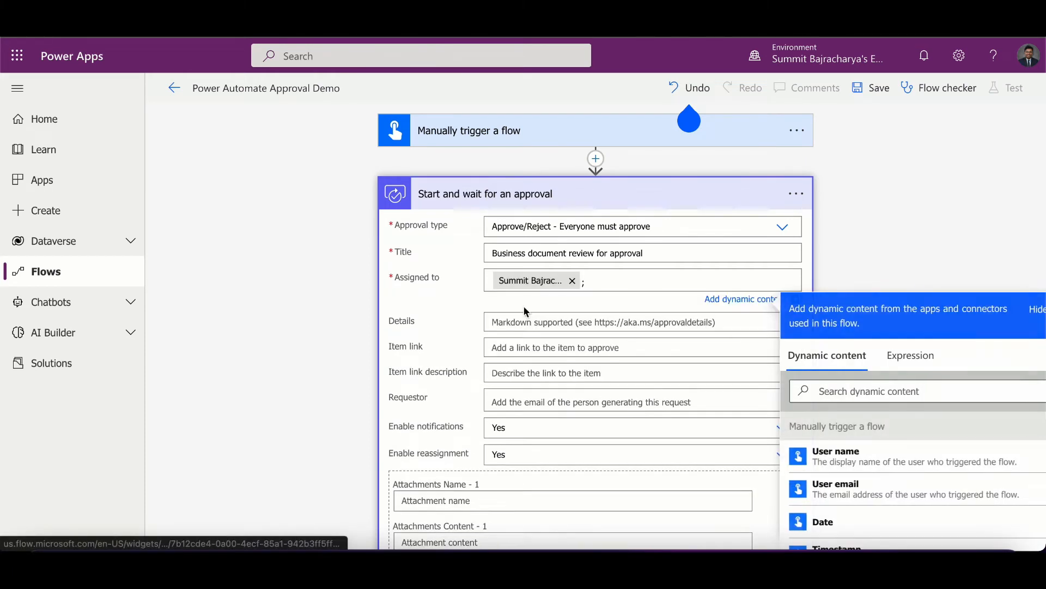
pyautogui.click(529, 395)
pyautogui.write('summit')
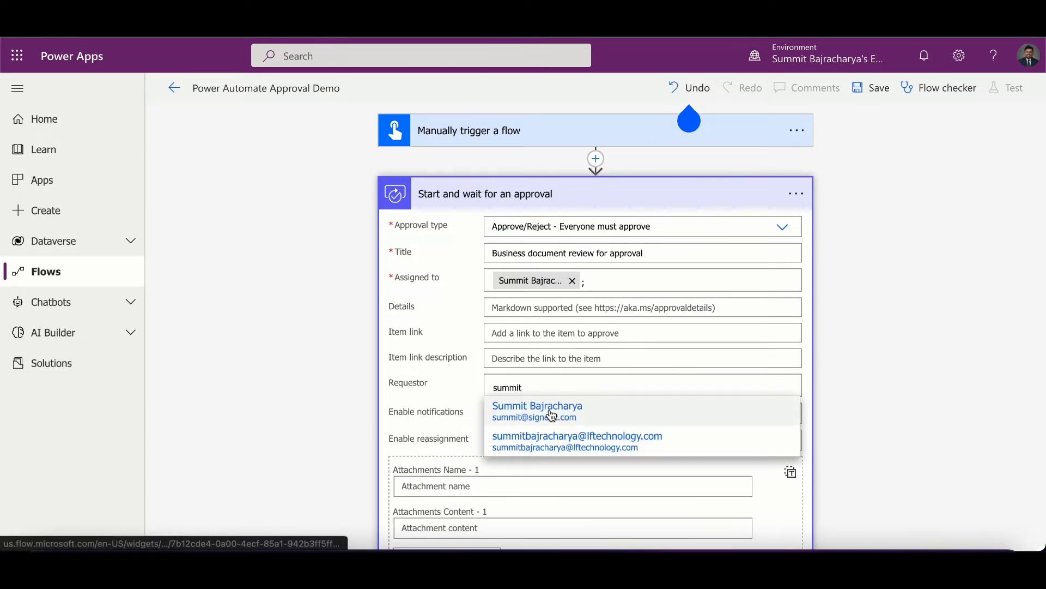
pyautogui.click(548, 413)
# - Add a new Condition control step after the approval action
pyautogui.scroll(-5, 550, 415)
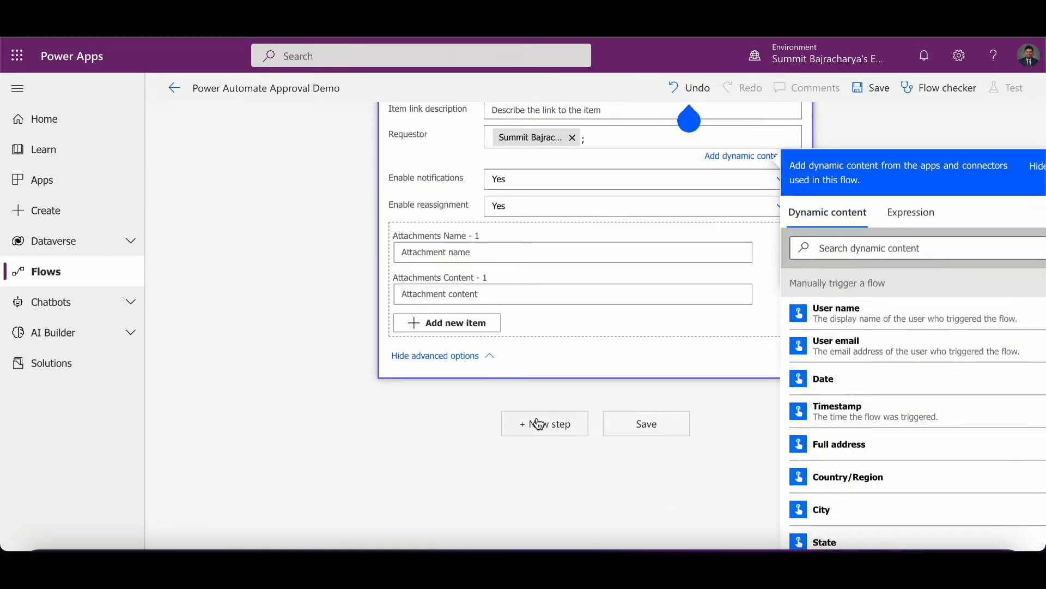
pyautogui.click(539, 423)
pyautogui.write('cond')
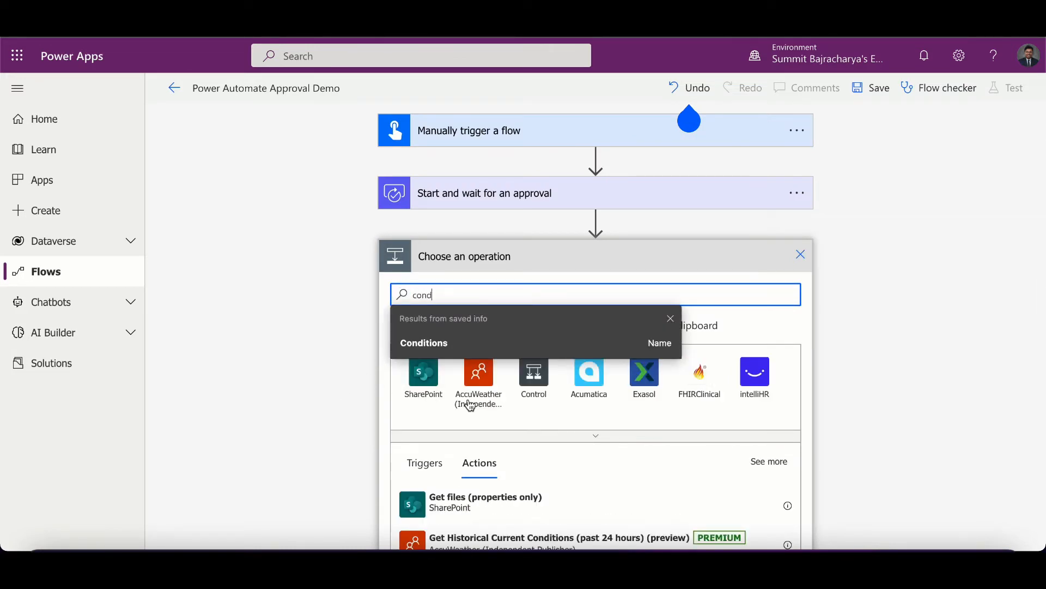
pyautogui.click(532, 396)
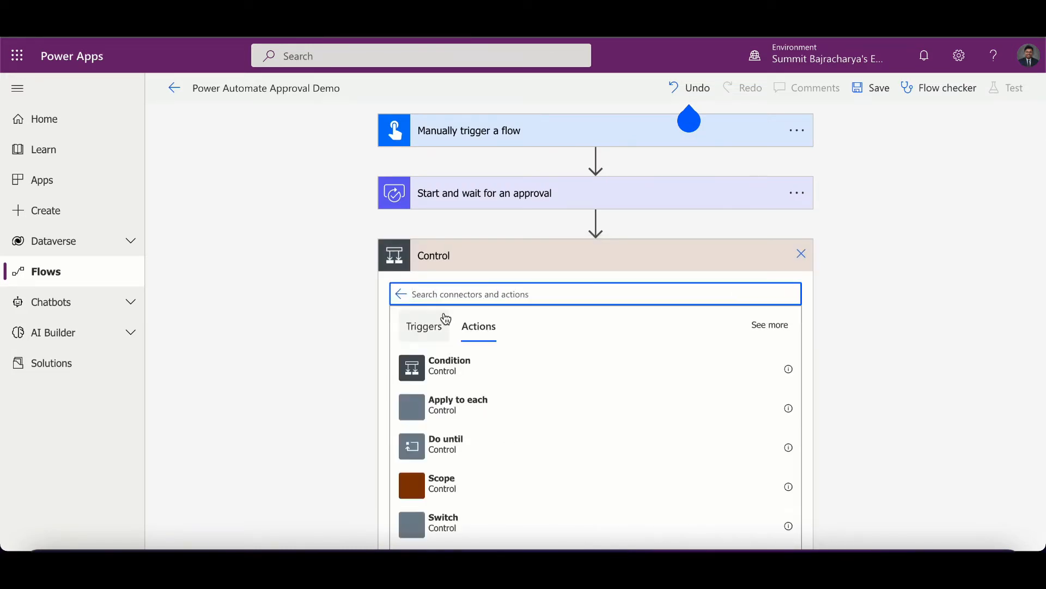
pyautogui.click(455, 375)
# - Set the condition to check whether the approval's Outcome is equal to Approve
pyautogui.click(494, 300)
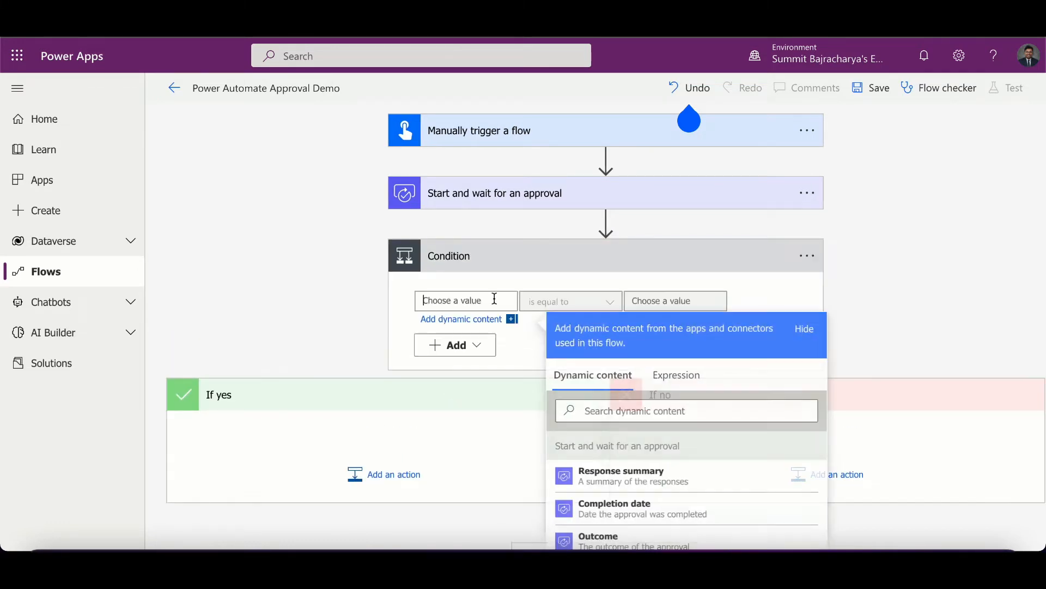
pyautogui.click(658, 410)
pyautogui.write('out')
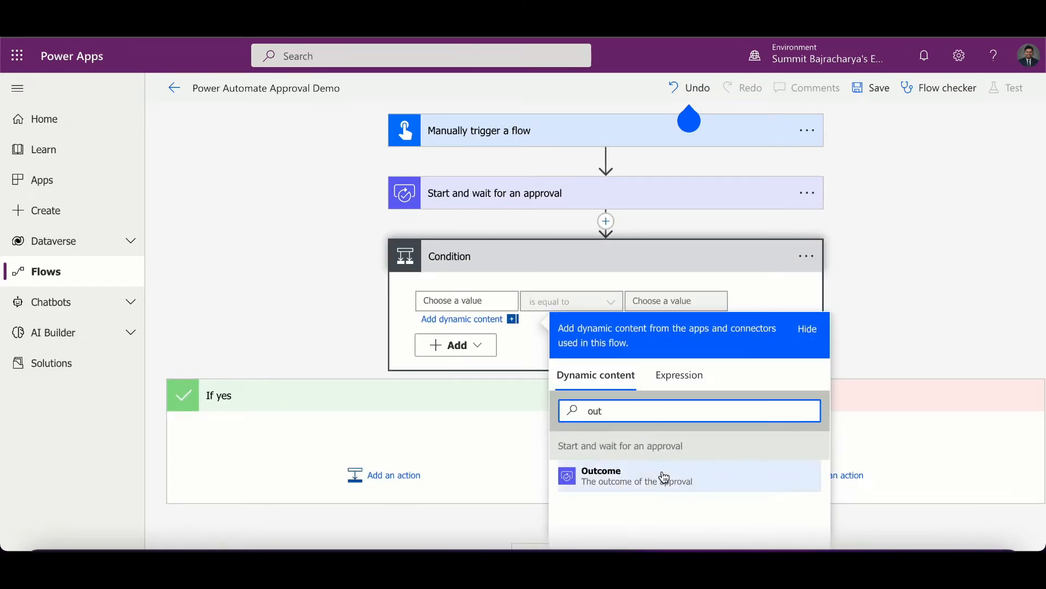
pyautogui.click(661, 479)
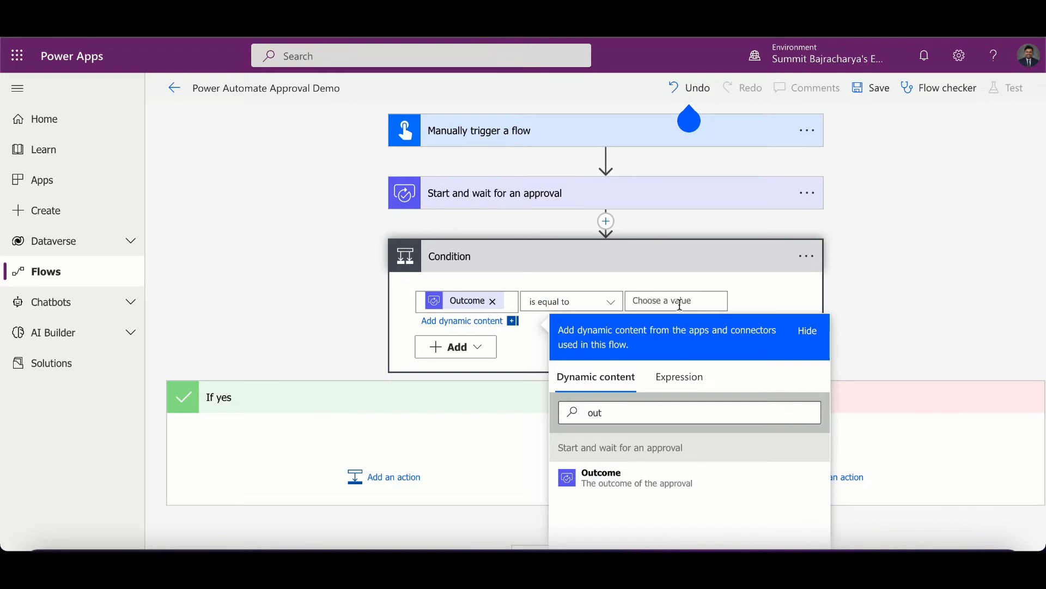
pyautogui.click(685, 305)
pyautogui.write('Approve')
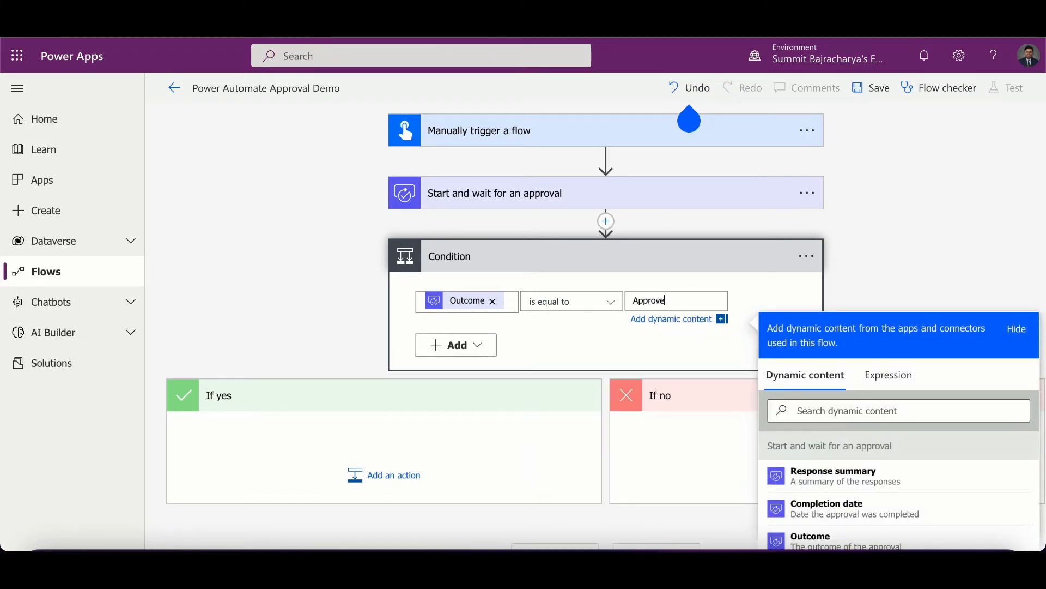
# - Add a Compose action in the If yes branch with the input Approve
pyautogui.click(384, 475)
pyautogui.write('com')
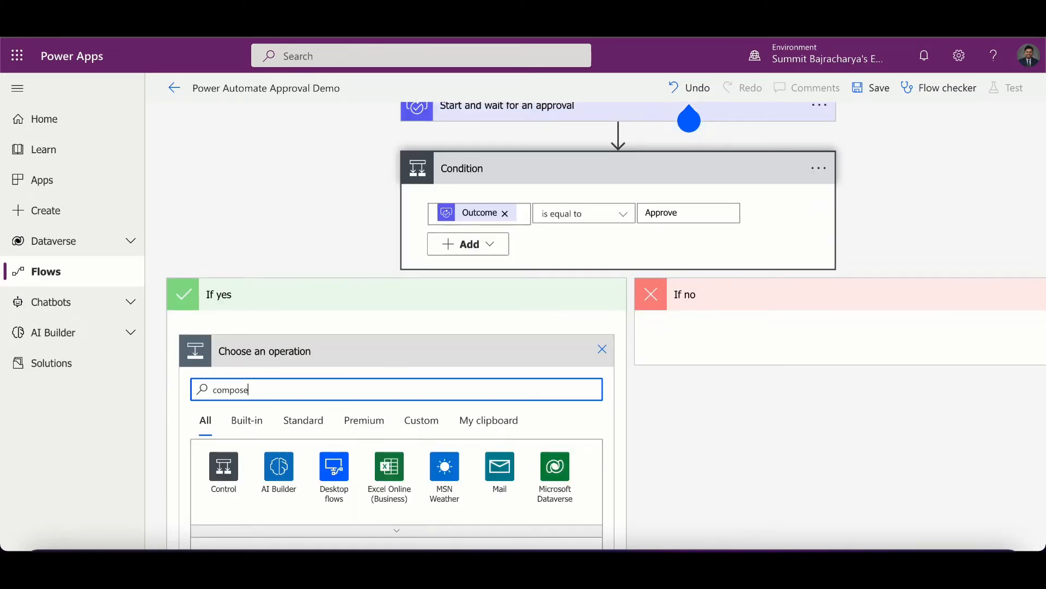
pyautogui.write('pose')
pyautogui.click(226, 472)
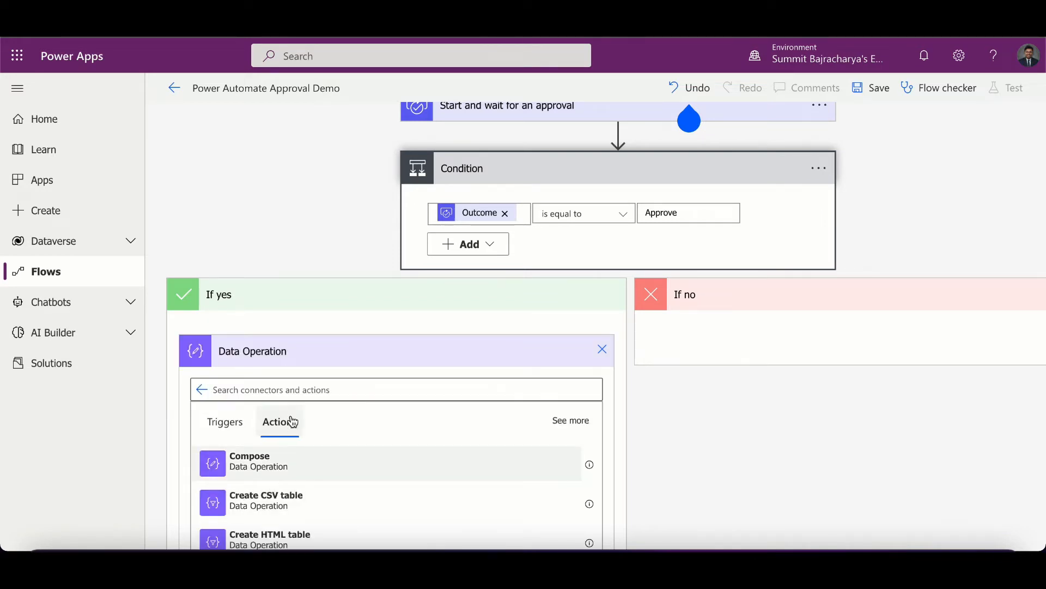
pyautogui.click(319, 462)
pyautogui.click(341, 379)
pyautogui.write('Approve')
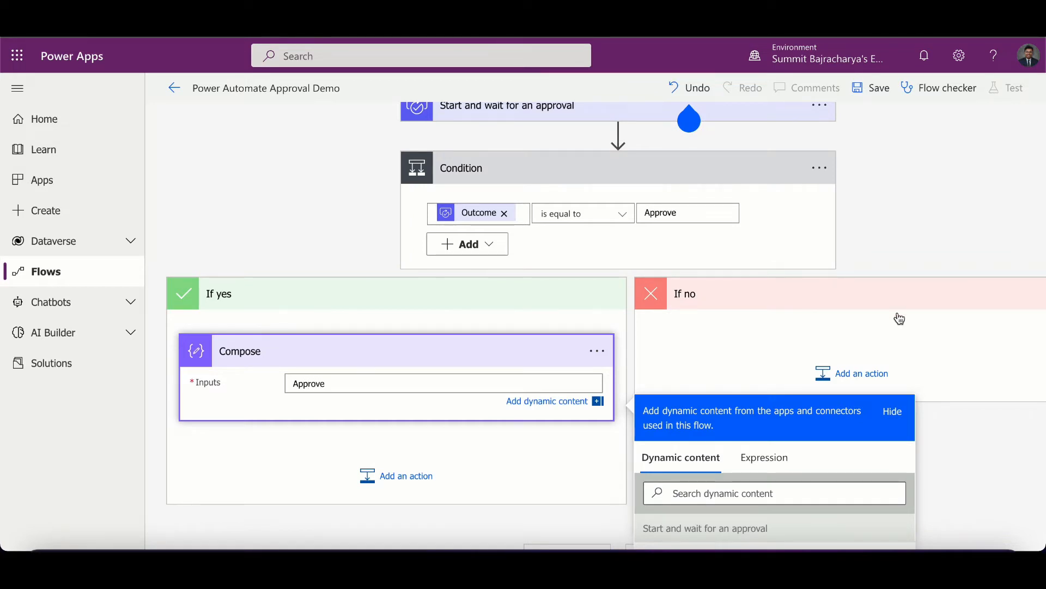
# - Add a Compose action in the If no branch with the input Reject, and save the flow
pyautogui.click(877, 376)
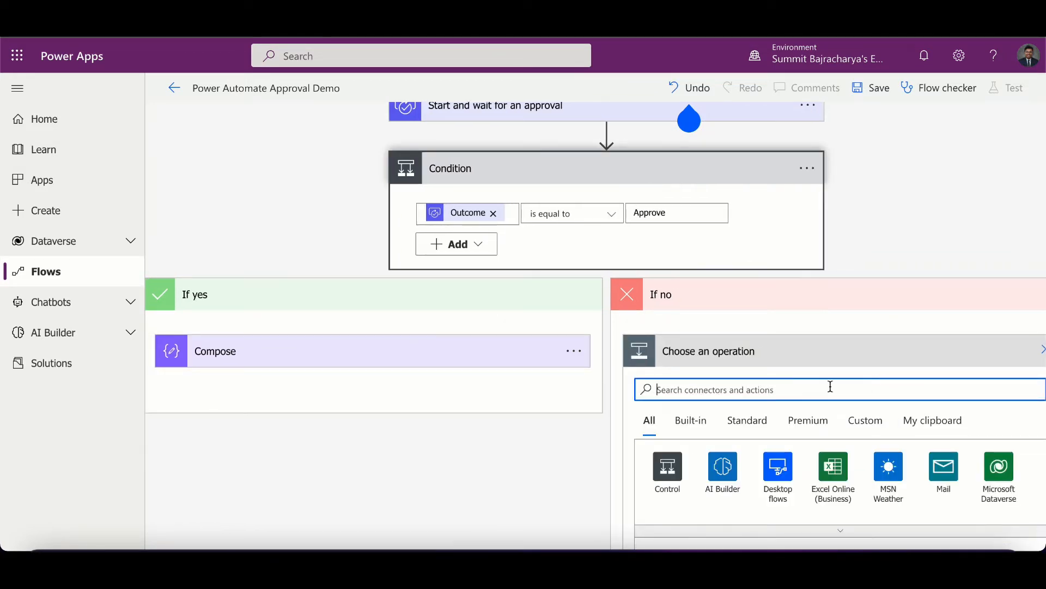
pyautogui.write('compose')
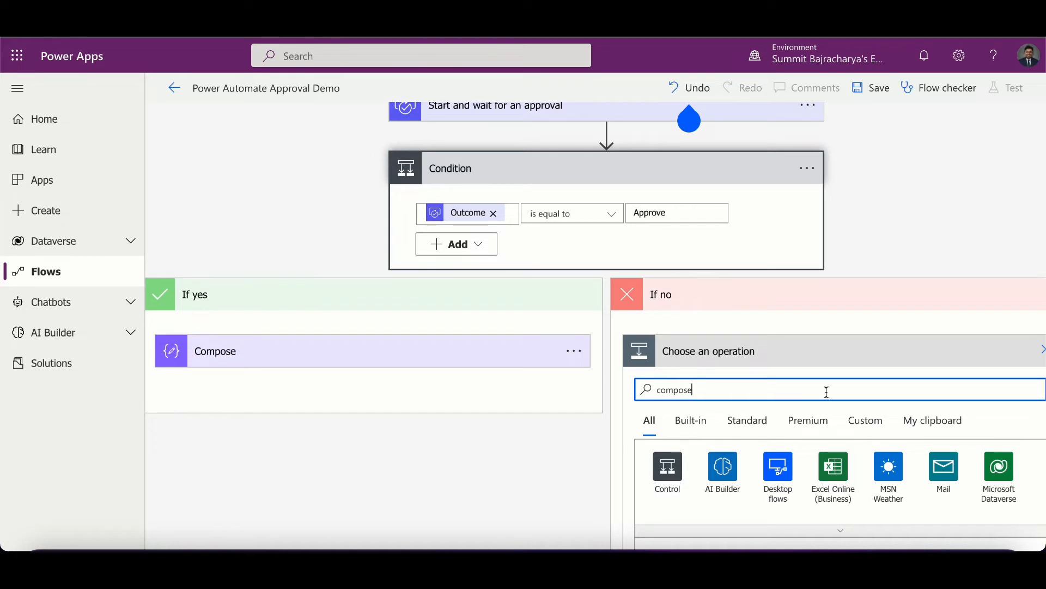
pyautogui.click(678, 469)
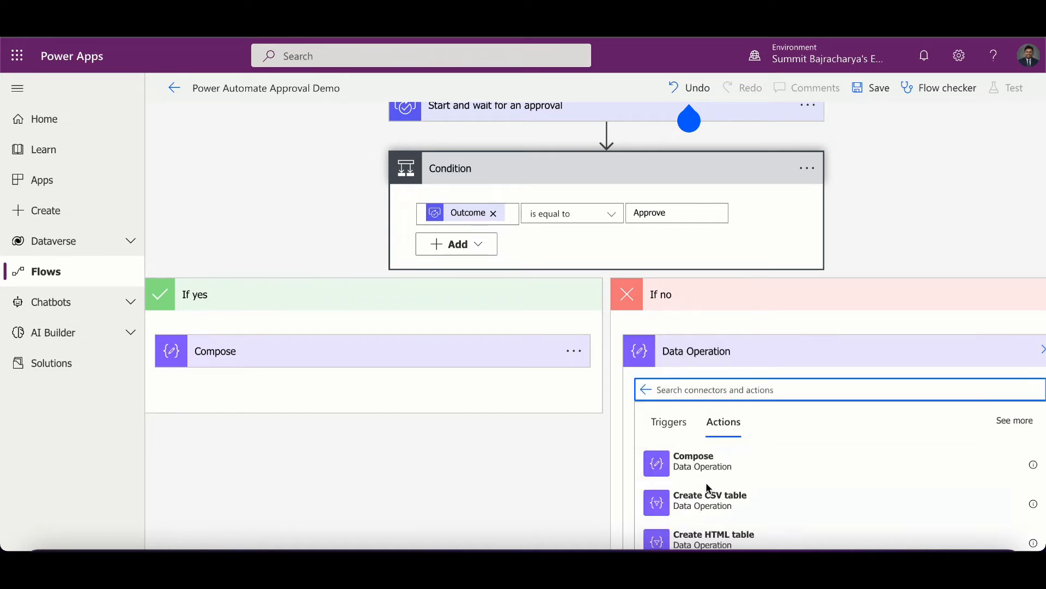
pyautogui.click(696, 464)
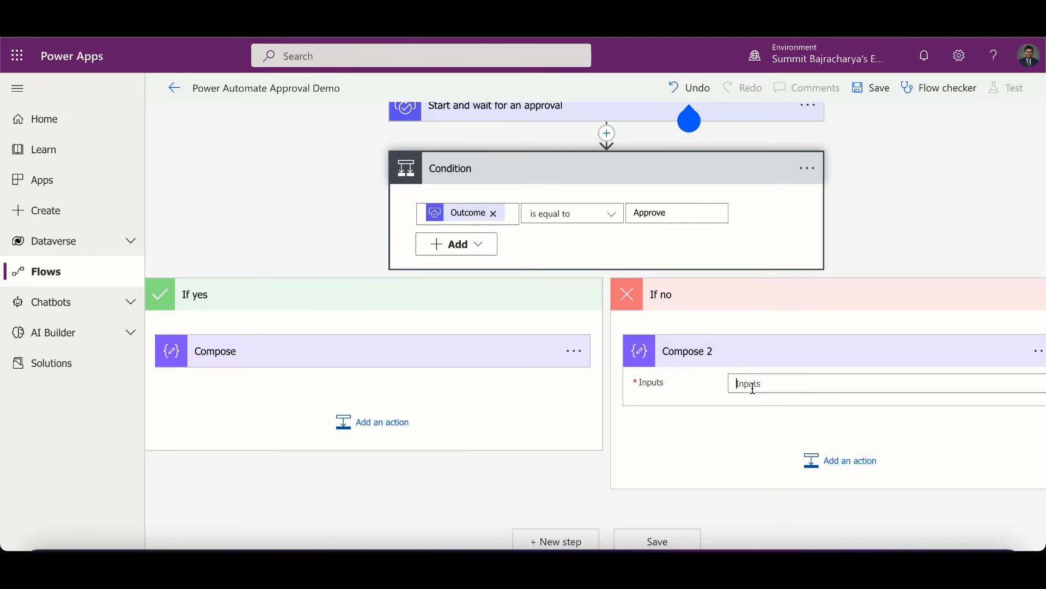
pyautogui.click(753, 388)
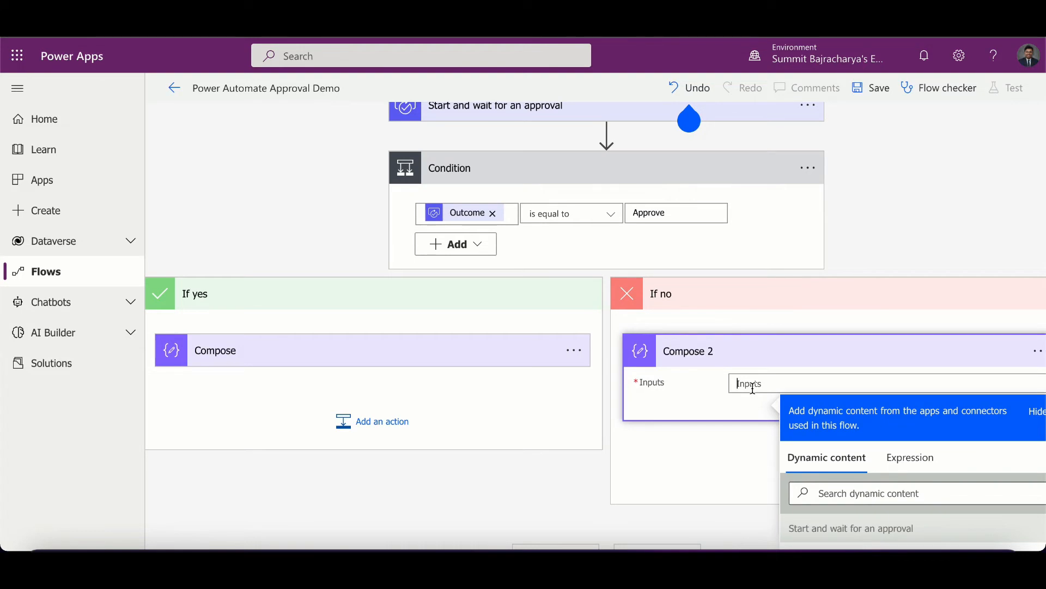
pyautogui.write('Reject')
pyautogui.click(871, 88)
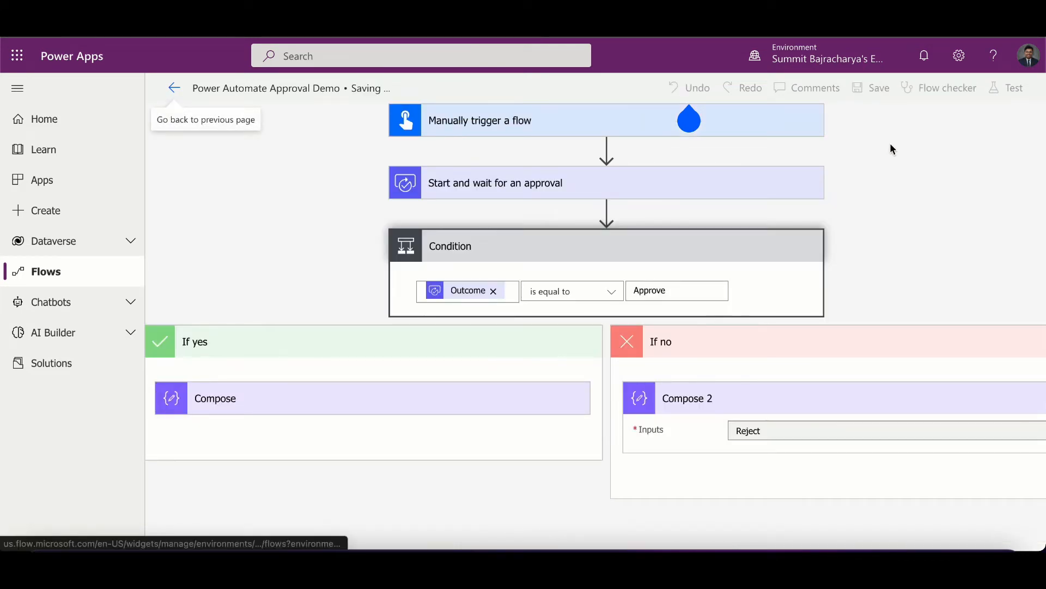
# - Expand the approval action and review the available approval type options
pyautogui.click(647, 191)
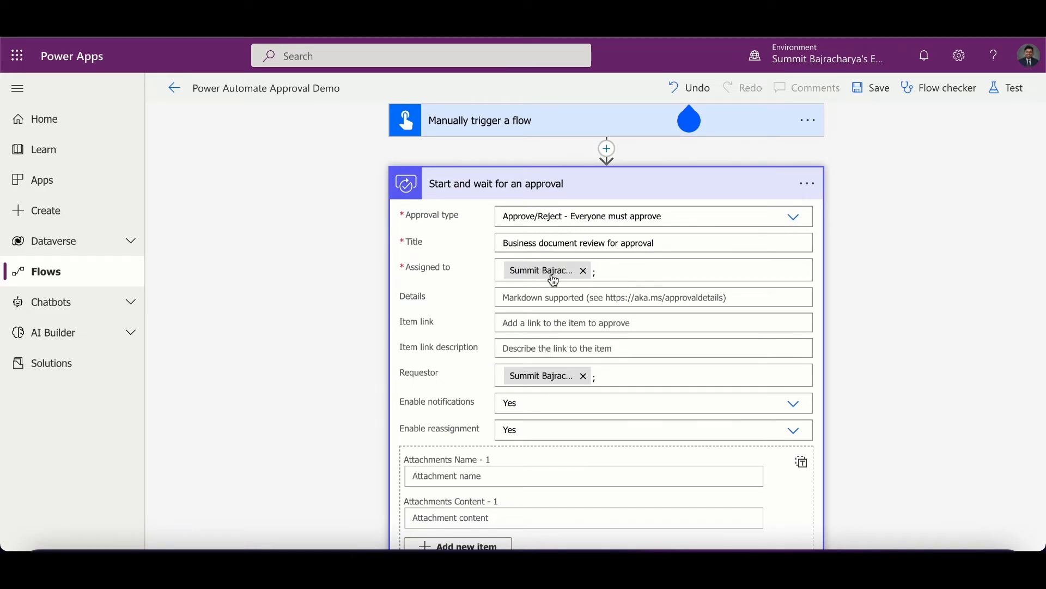
pyautogui.click(792, 216)
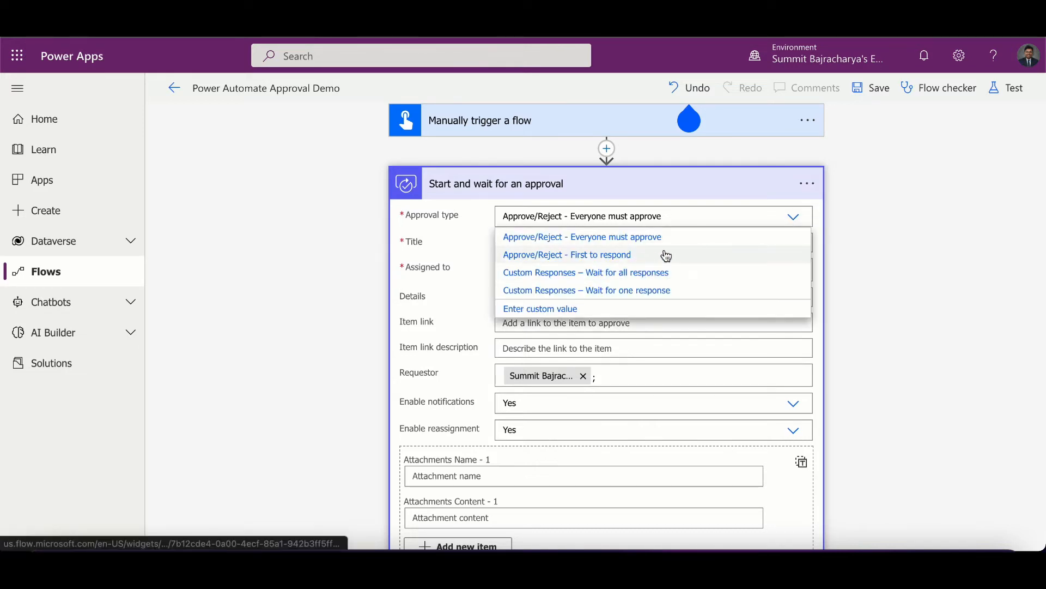
pyautogui.click(937, 167)
# - Test the flow manually and run it
pyautogui.click(1002, 88)
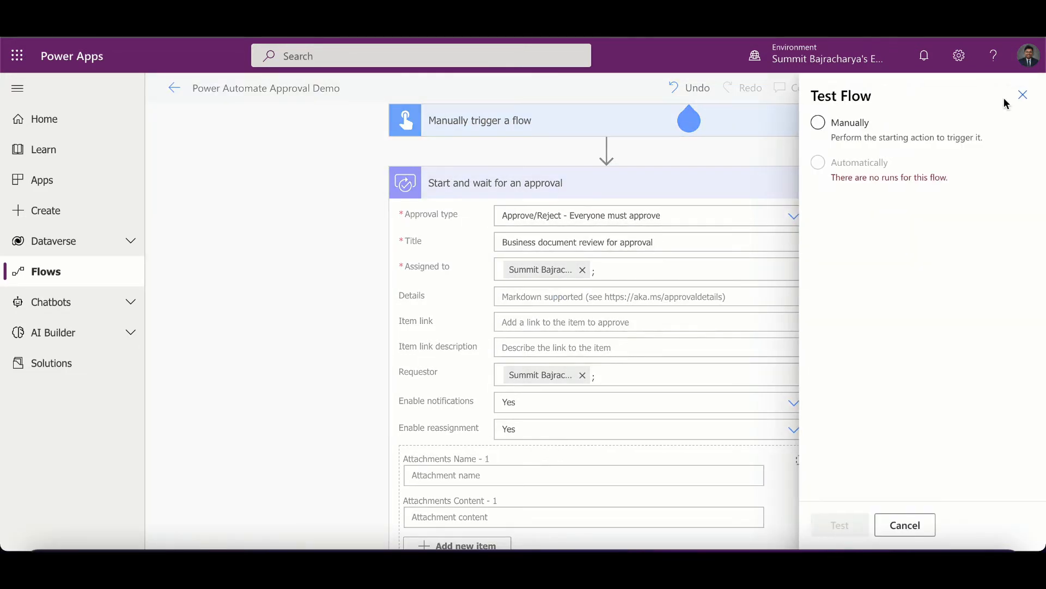
pyautogui.click(854, 142)
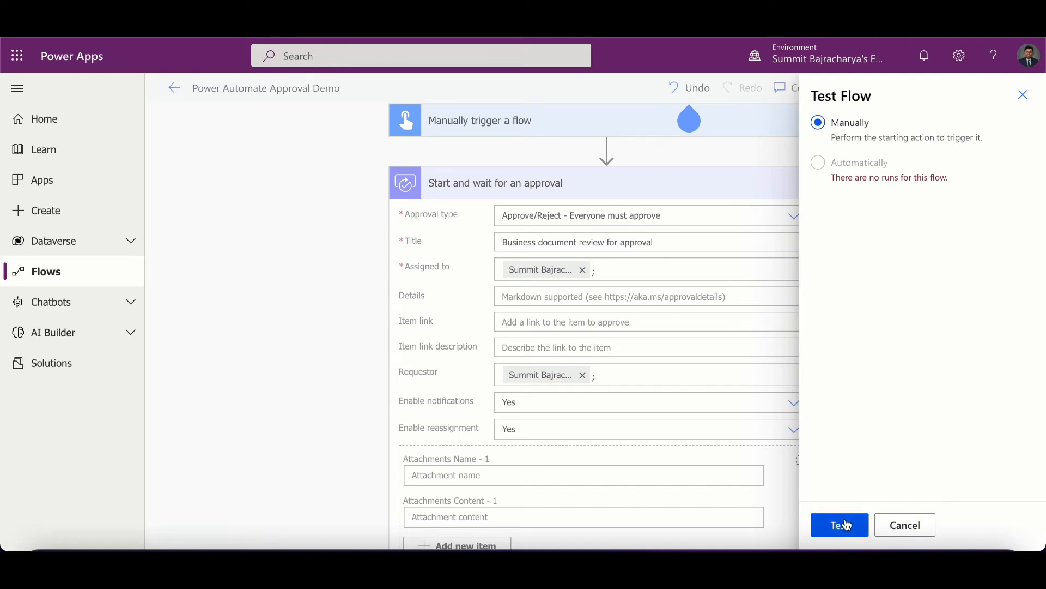
pyautogui.click(839, 524)
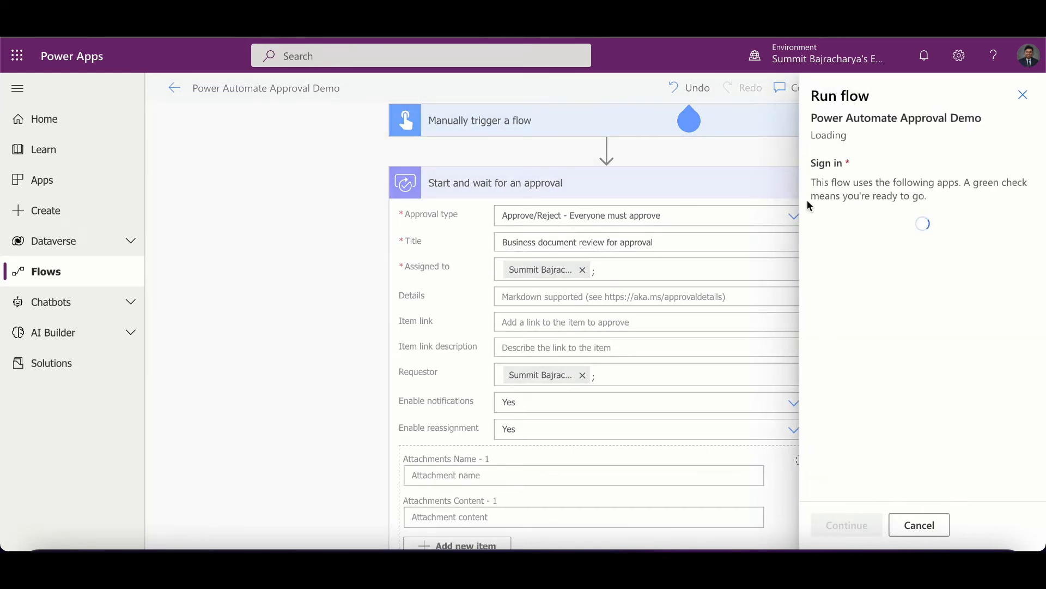
pyautogui.click(850, 533)
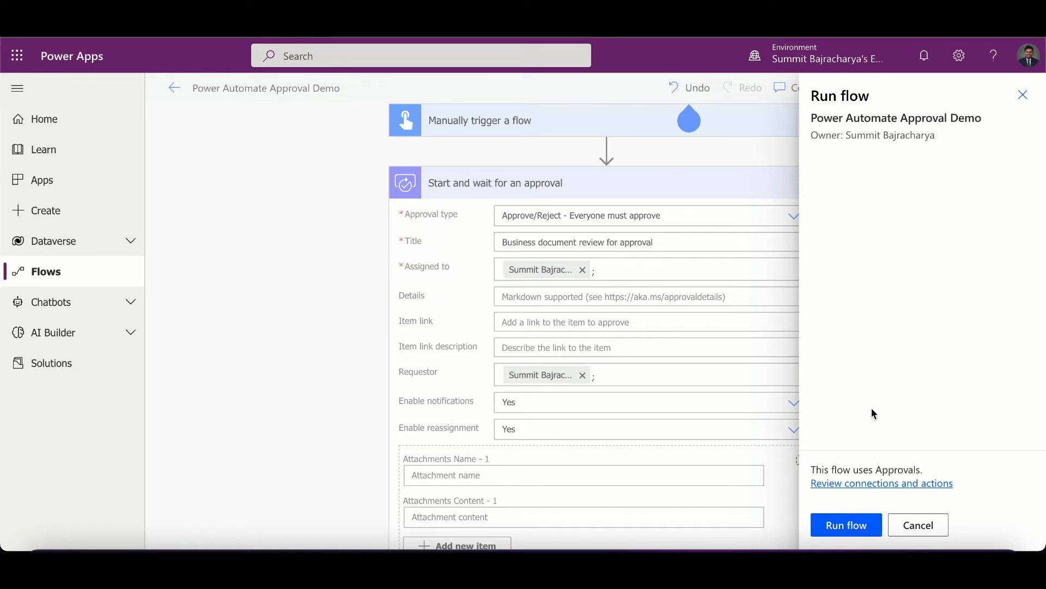
pyautogui.click(852, 533)
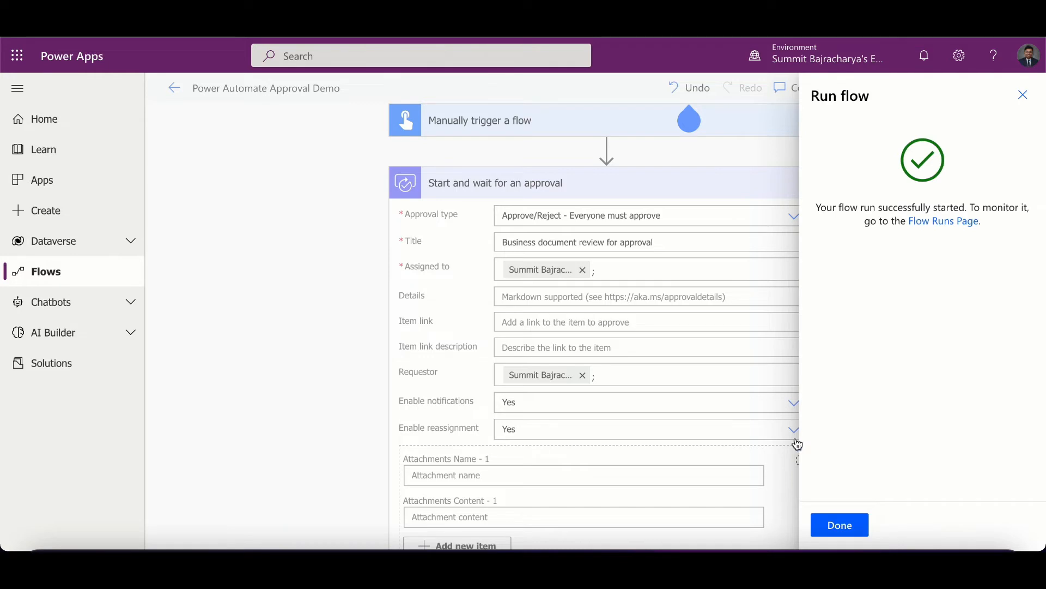
pyautogui.click(840, 526)
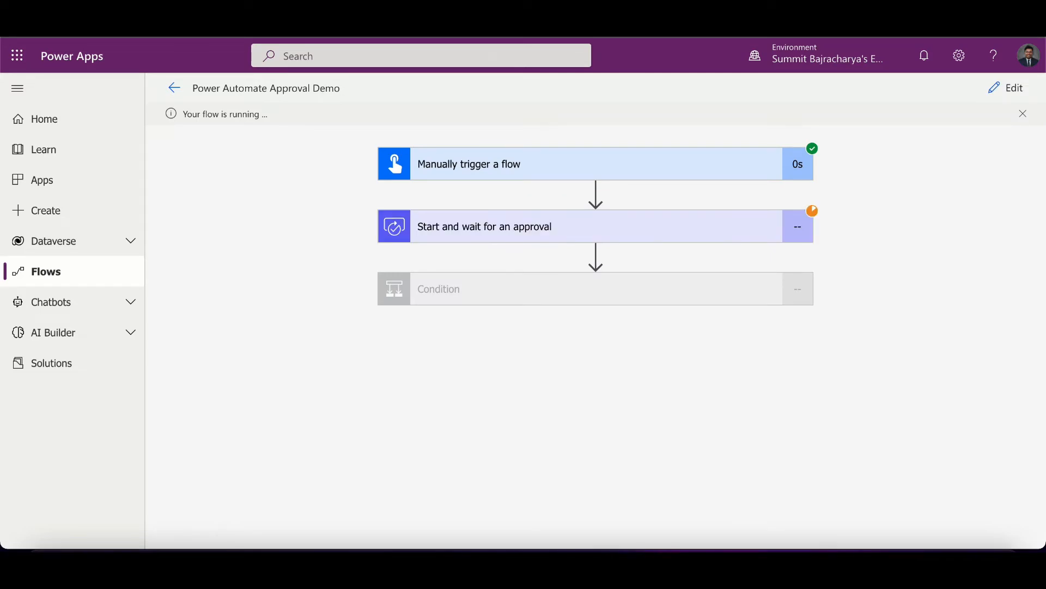
# - Open Power Automate at flow. in a new browser tab and go to the Approvals page
pyautogui.press('super+t')
pyautogui.write('flow.')
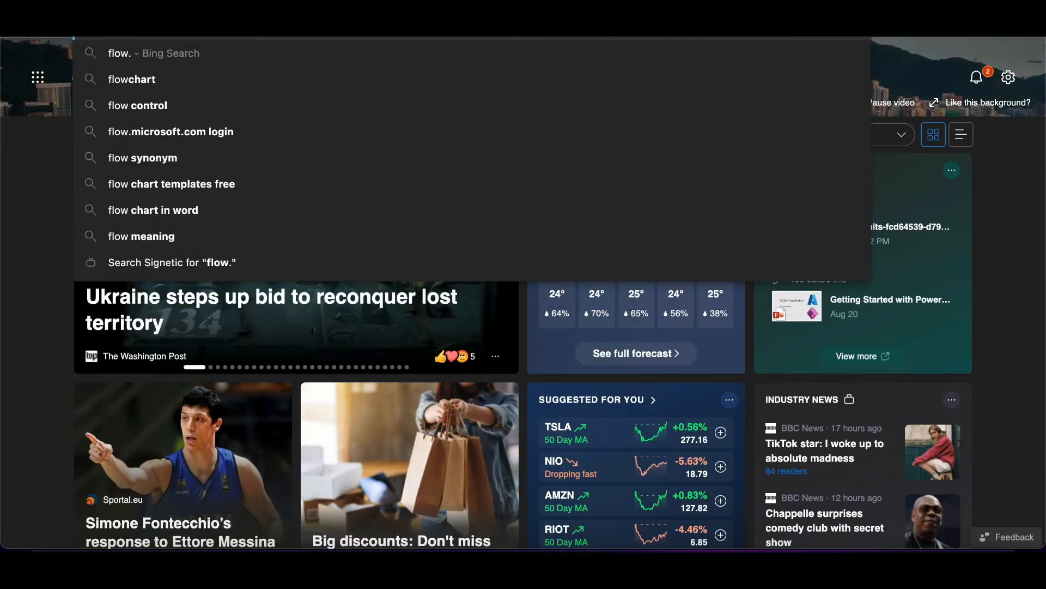
pyautogui.press('Return')
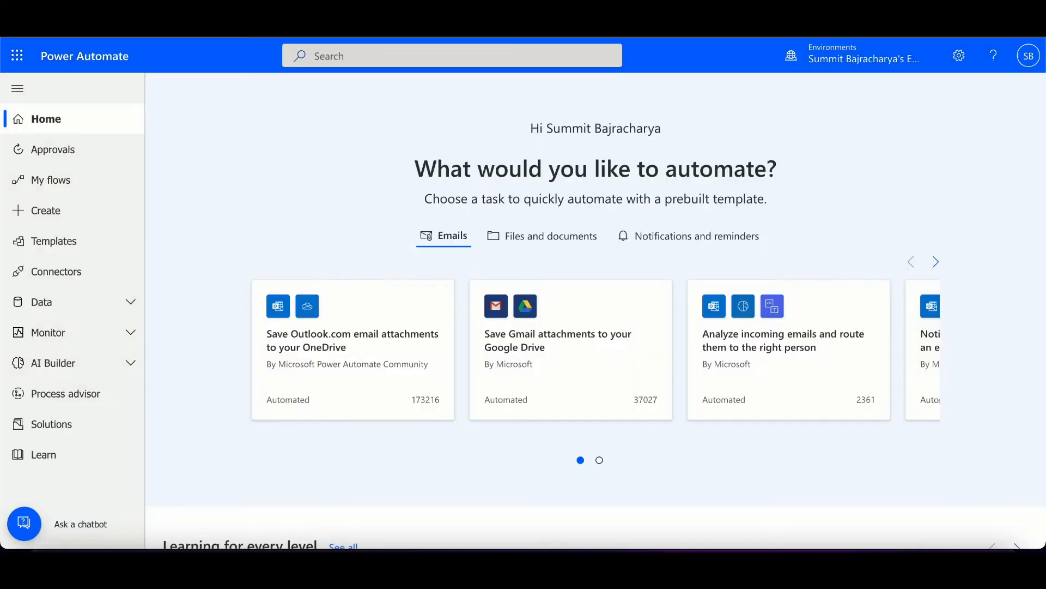
pyautogui.click(82, 153)
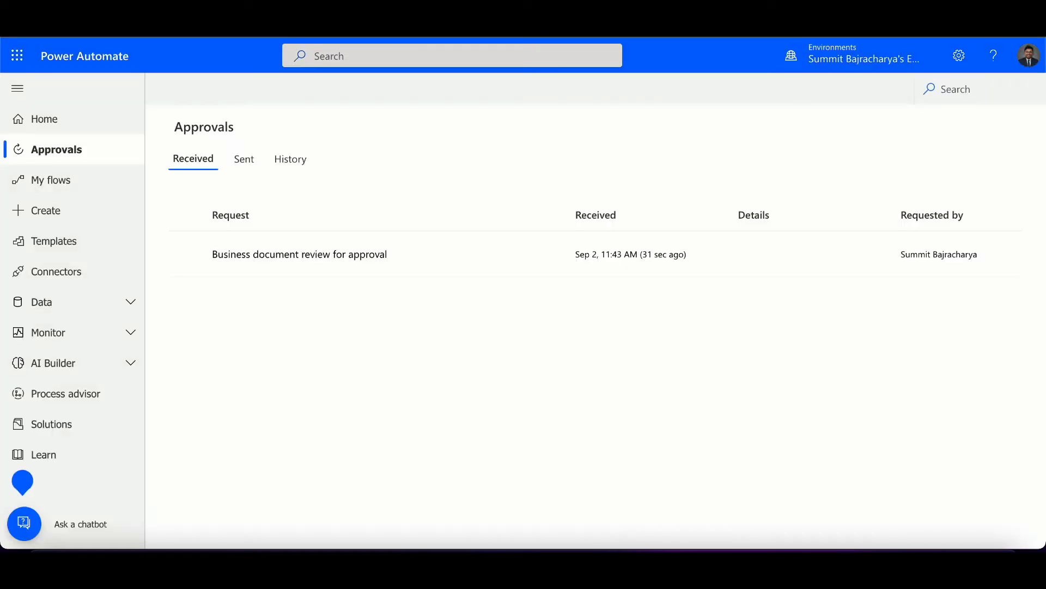
# - Respond to the Business document review for approval request by approving it with the comment Thanks
pyautogui.moveTo(526, 273)
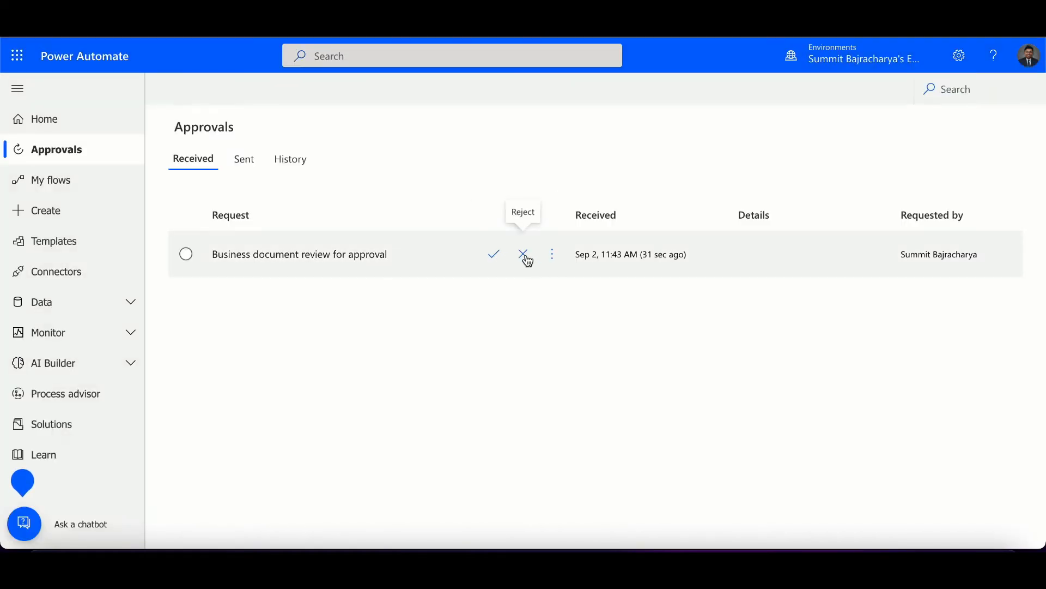
pyautogui.click(366, 263)
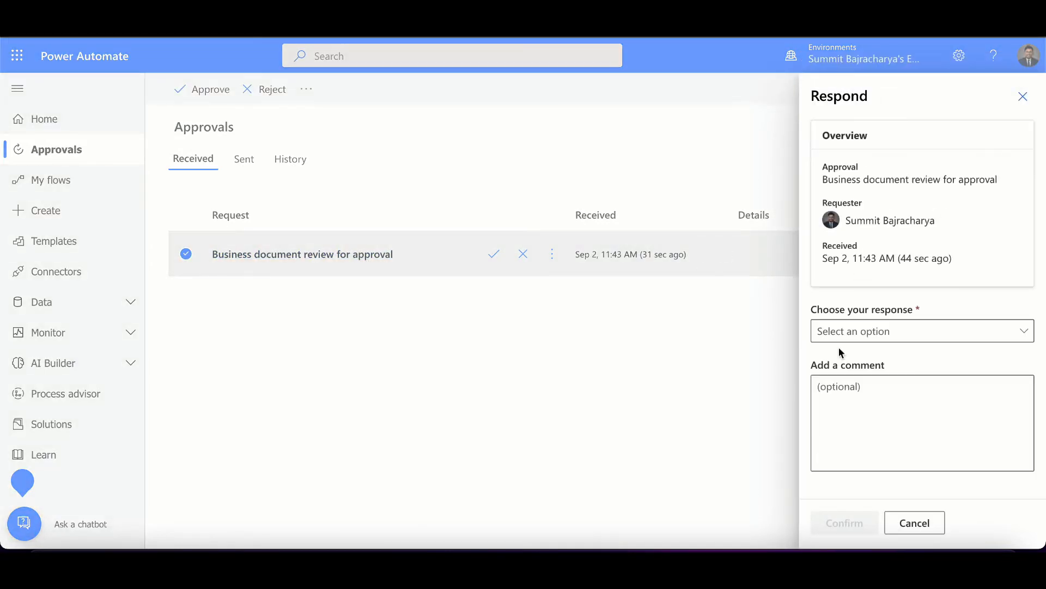
pyautogui.click(858, 331)
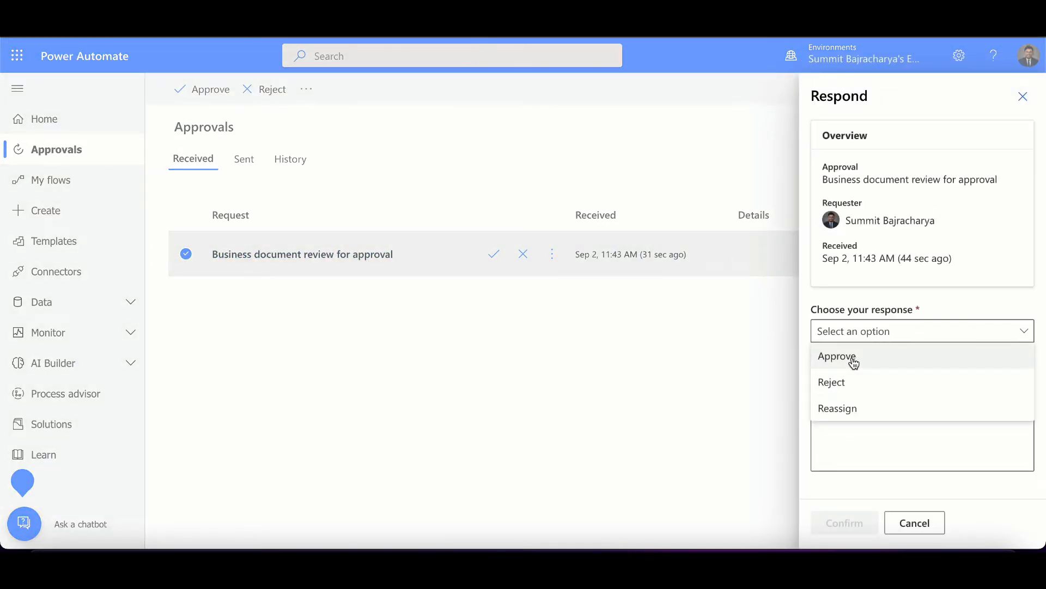
pyautogui.click(863, 454)
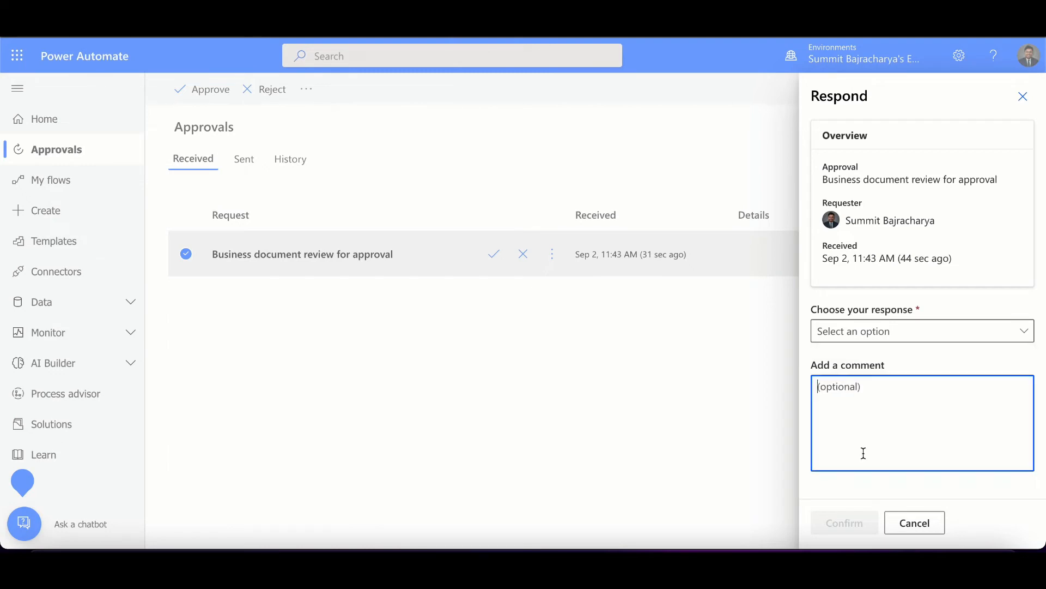
pyautogui.click(857, 338)
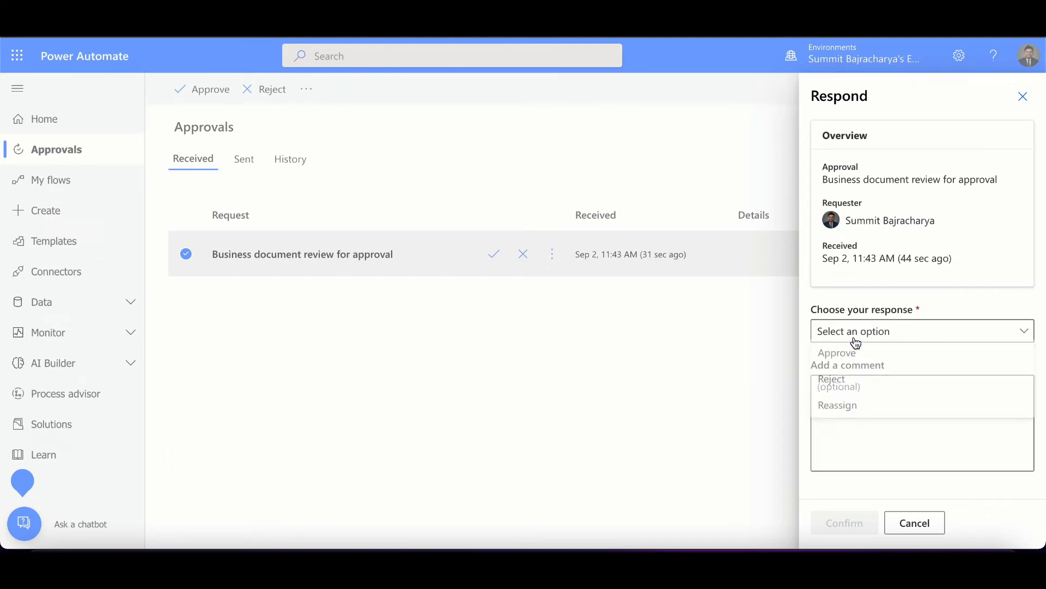
pyautogui.click(854, 358)
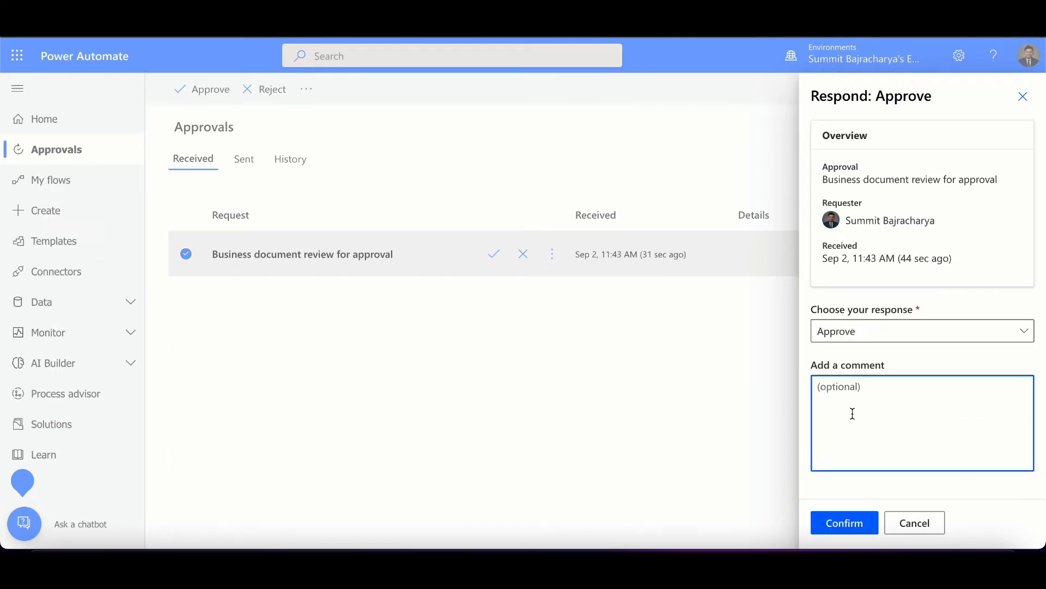
pyautogui.write('Thanks')
pyautogui.click(855, 521)
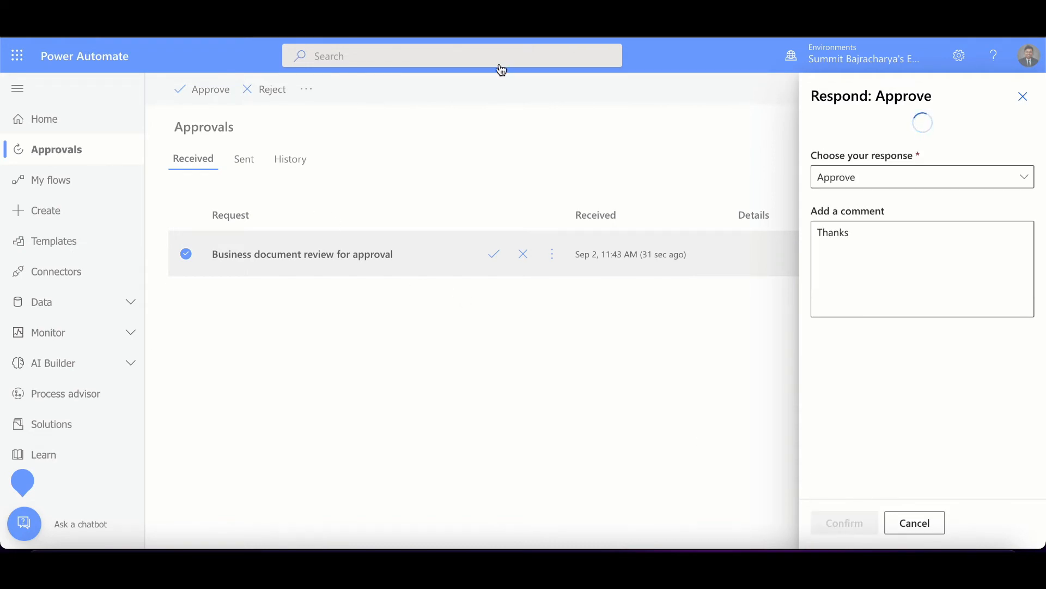
pyautogui.press('super+t')
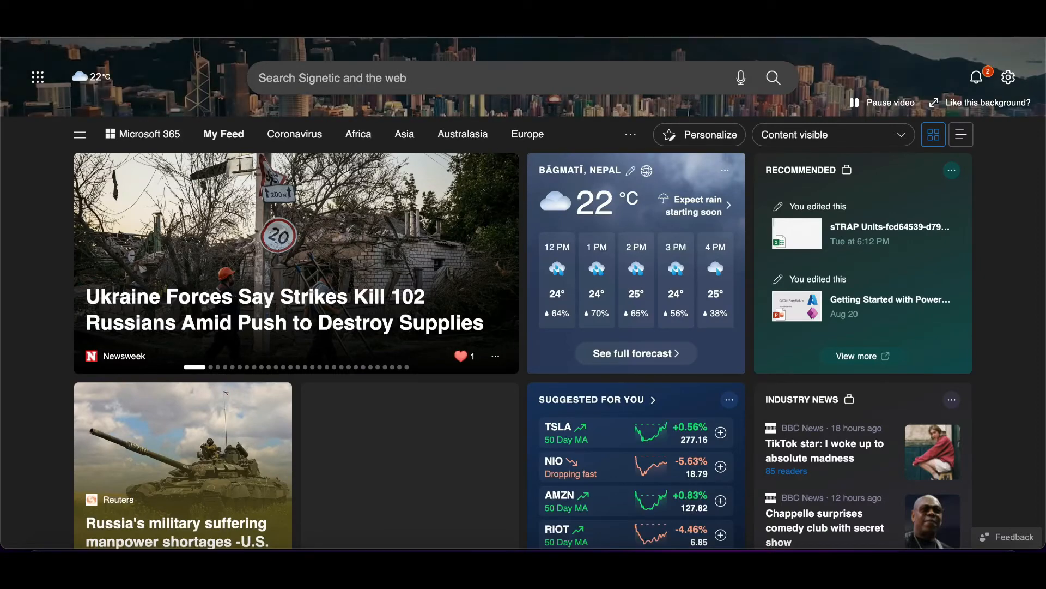
pyautogui.write('out')
pyautogui.press('Return')
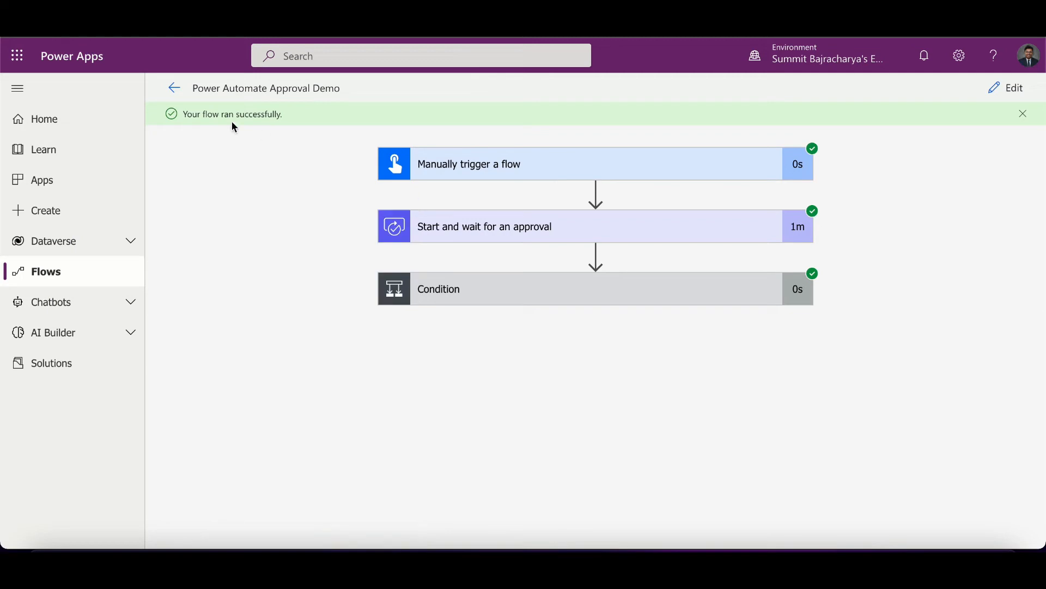
# - Edit the flow and change the approval type to Custom Responses – Wait for all responses with response options Confirm and Reject
pyautogui.click(1010, 89)
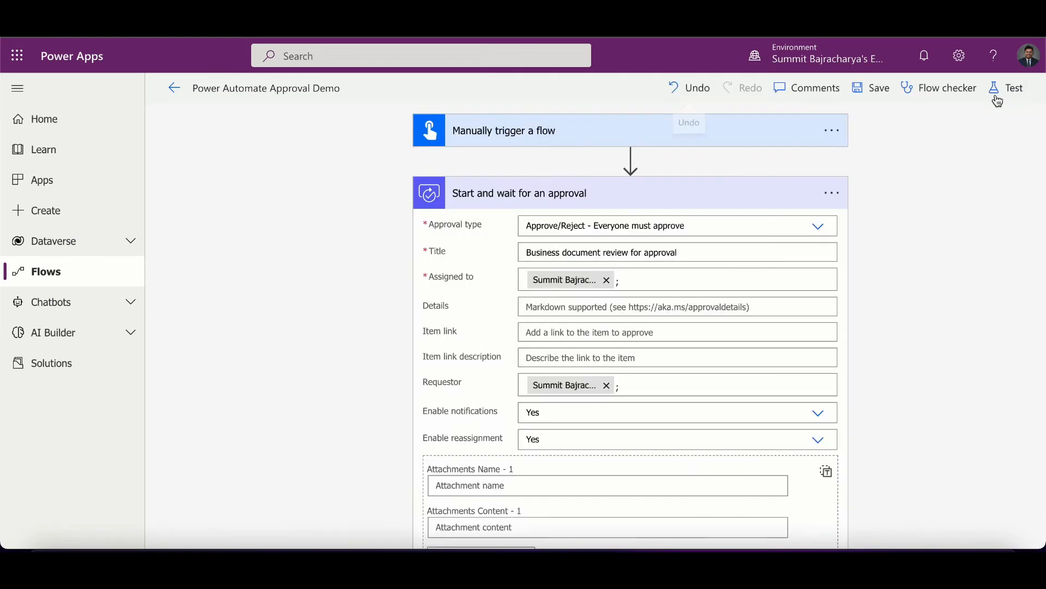
pyautogui.click(818, 227)
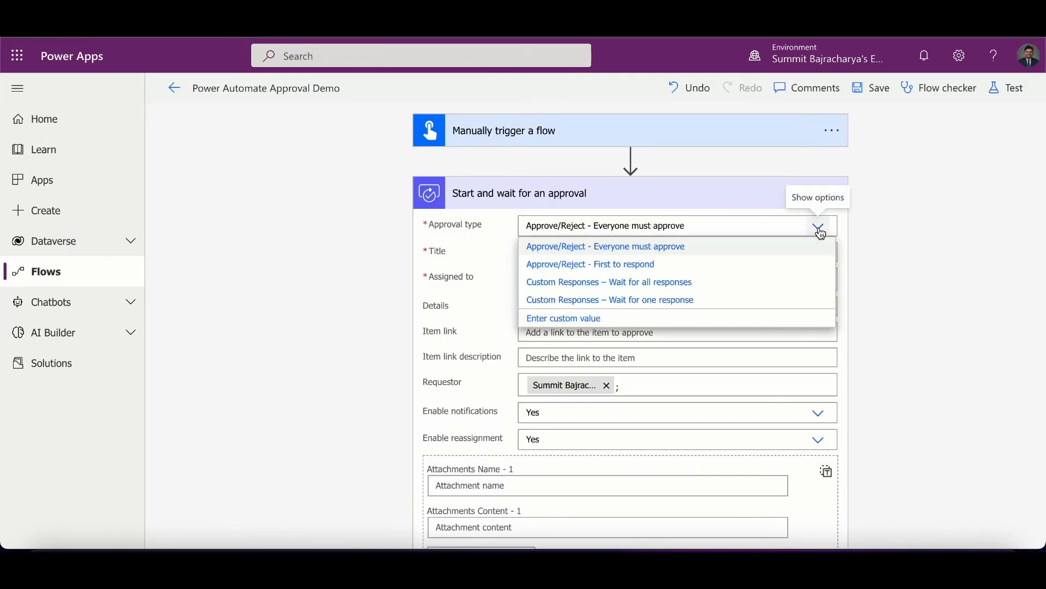
pyautogui.click(756, 285)
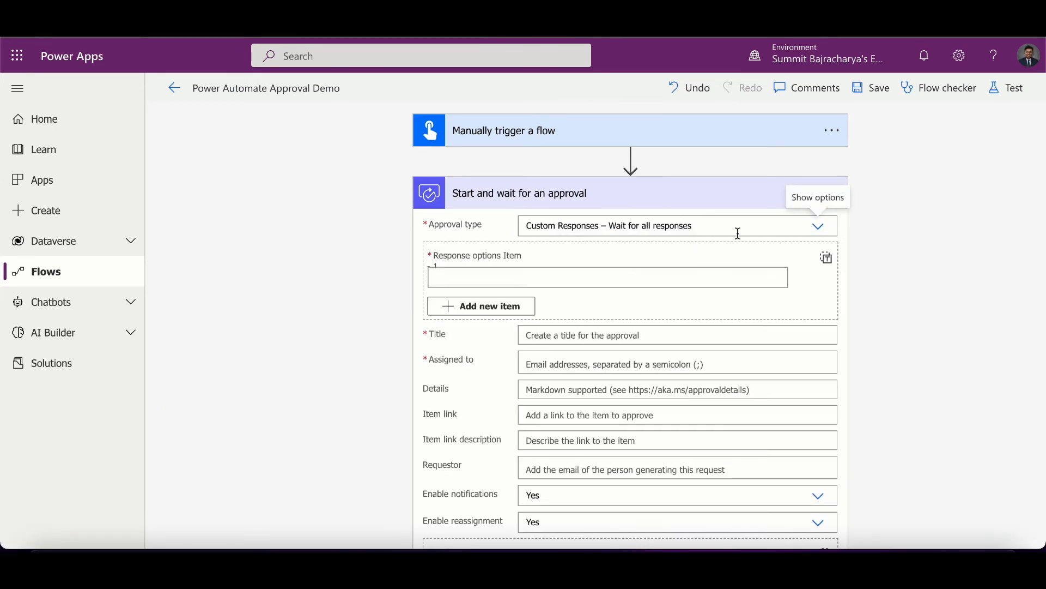
pyautogui.click(576, 274)
pyautogui.write('Confirm')
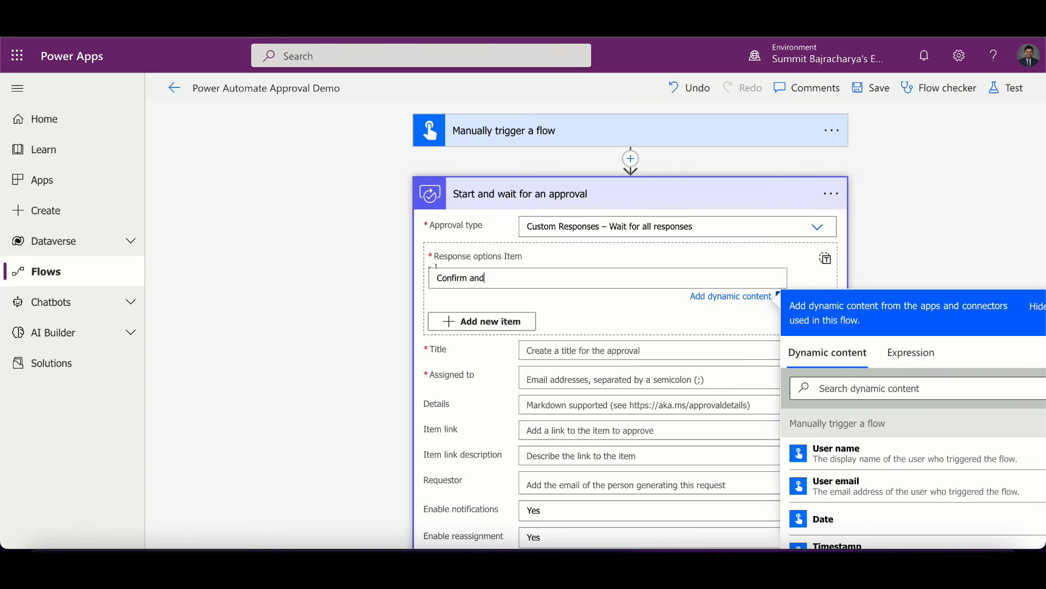
pyautogui.click(504, 322)
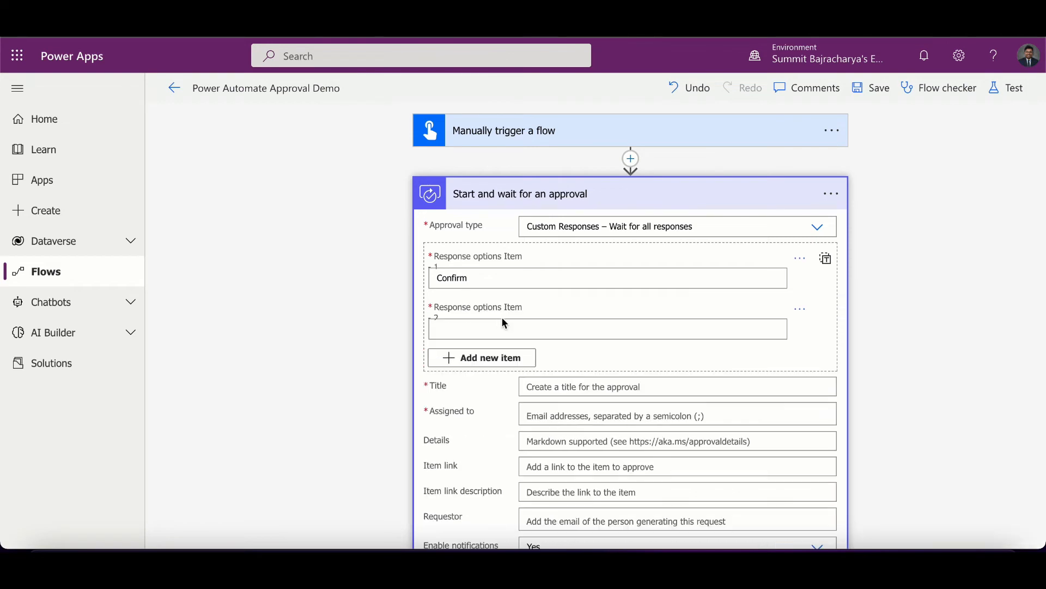
pyautogui.click(482, 325)
pyautogui.write('Reject')
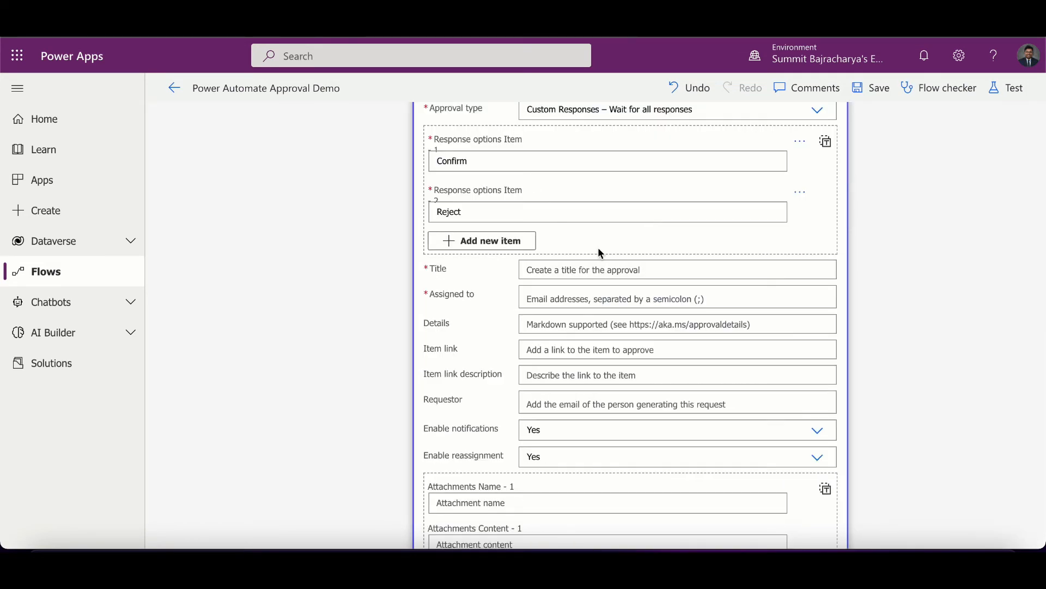
# - Set the approval title to Document to confirm and assign it to the suggested user account
pyautogui.click(570, 269)
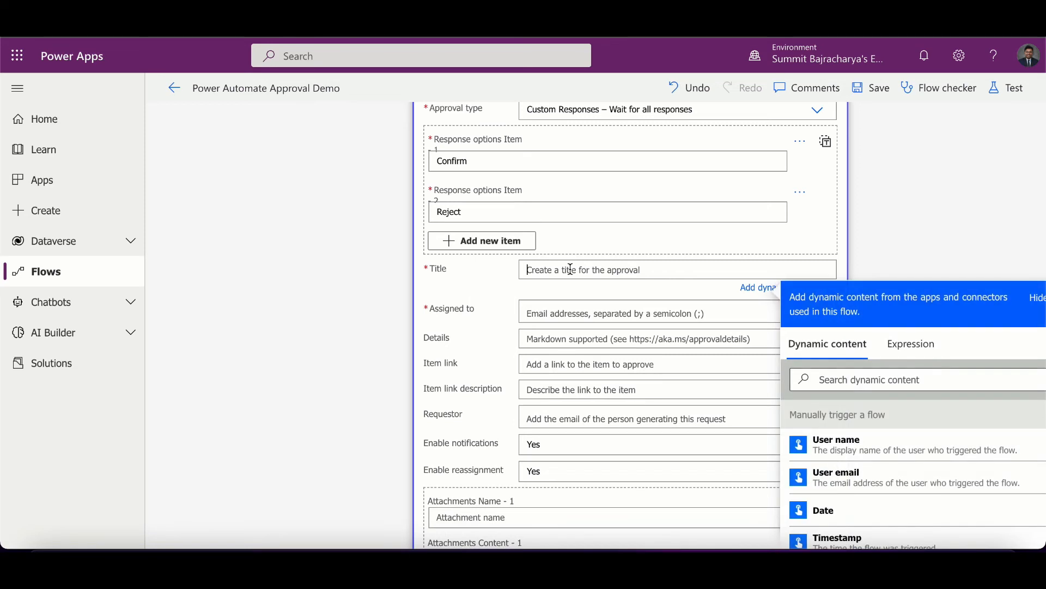
pyautogui.write('Document to confirm')
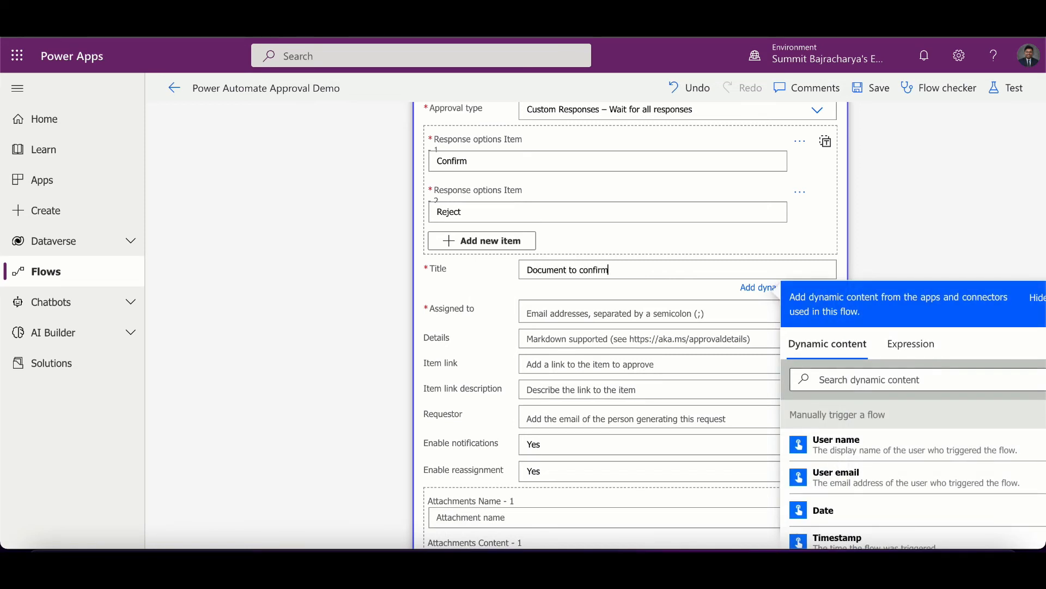
pyautogui.click(552, 311)
pyautogui.write('Sum')
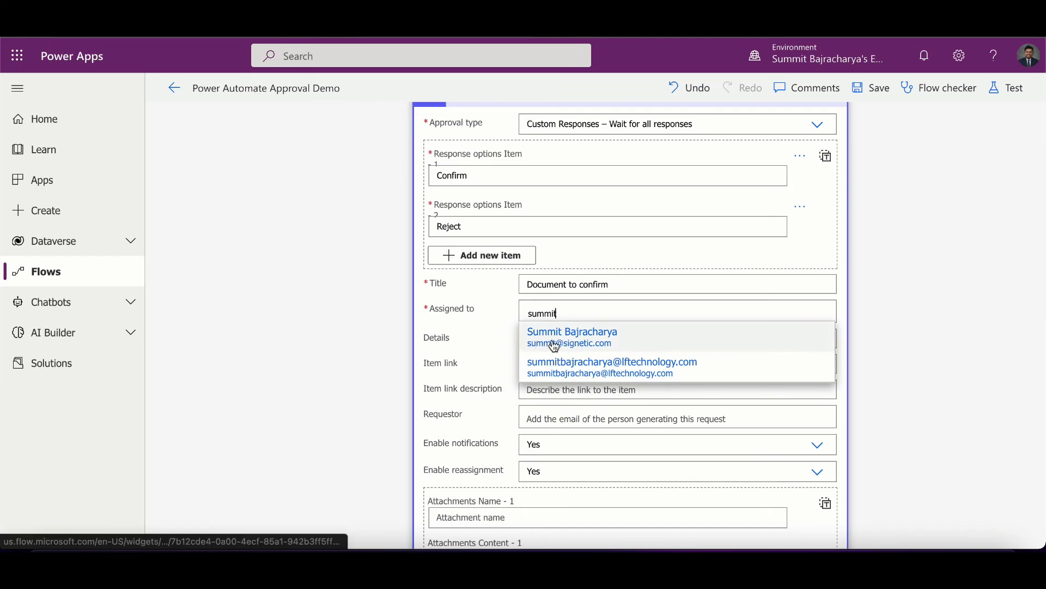
pyautogui.click(552, 341)
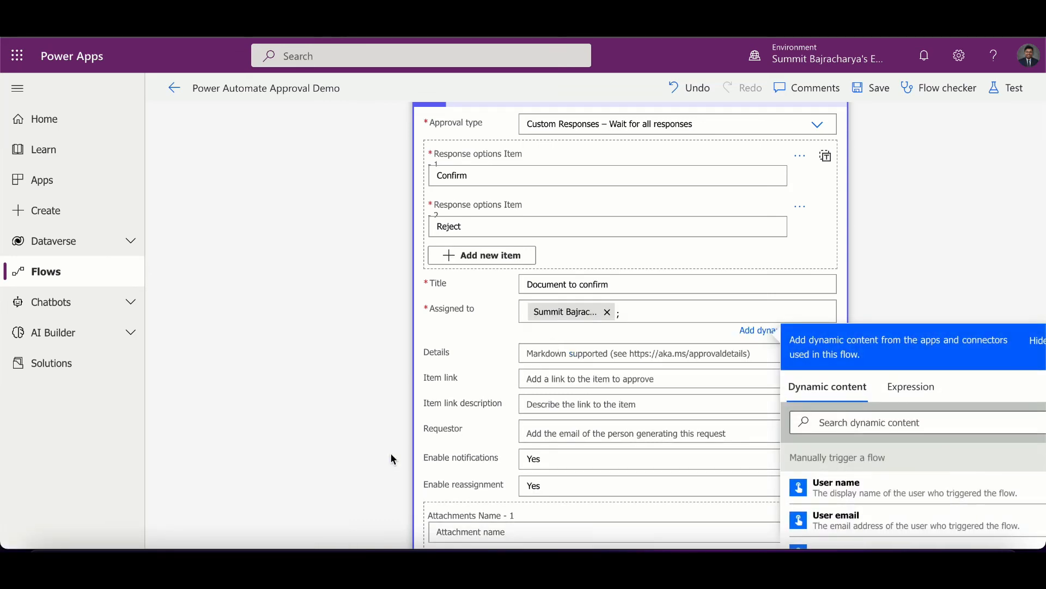
# - Rename the second response option to Cancel
pyautogui.scroll(-10, 391, 455)
pyautogui.scroll(8, 391, 455)
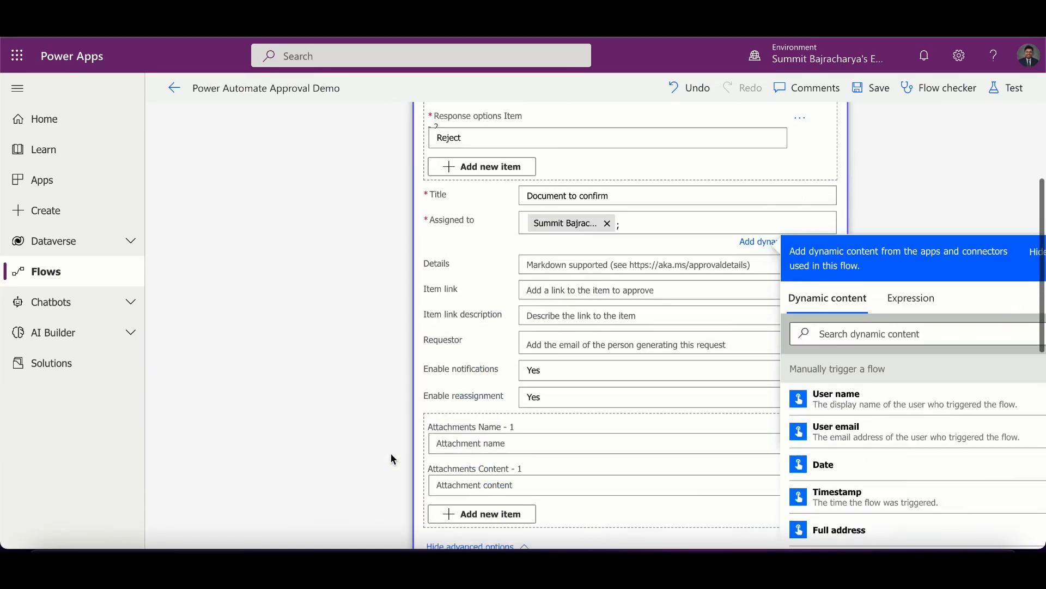
pyautogui.scroll(4, 391, 455)
pyautogui.scroll(-10, 461, 356)
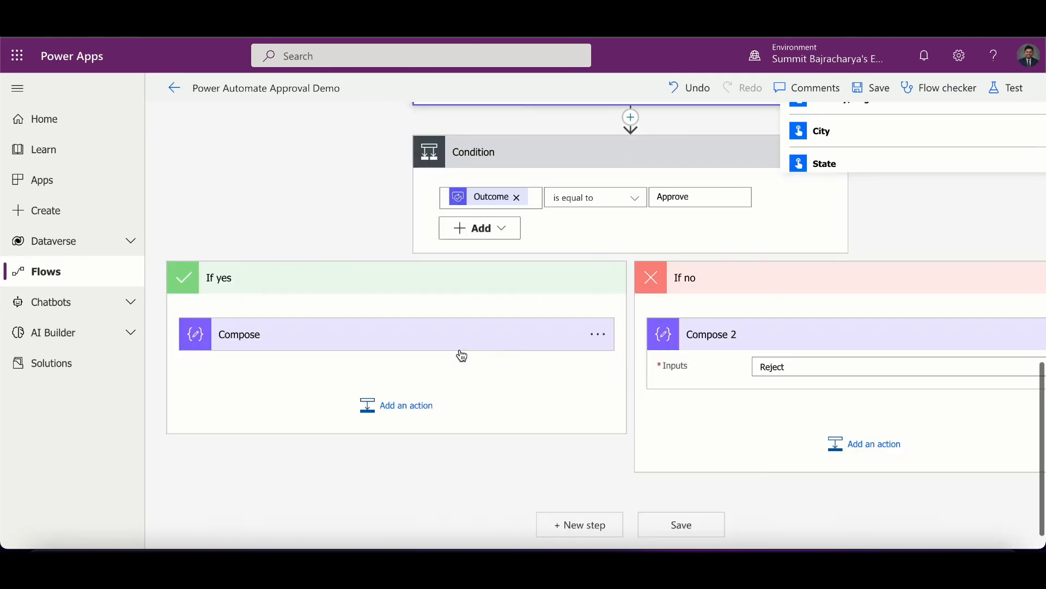
pyautogui.doubleClick(685, 195)
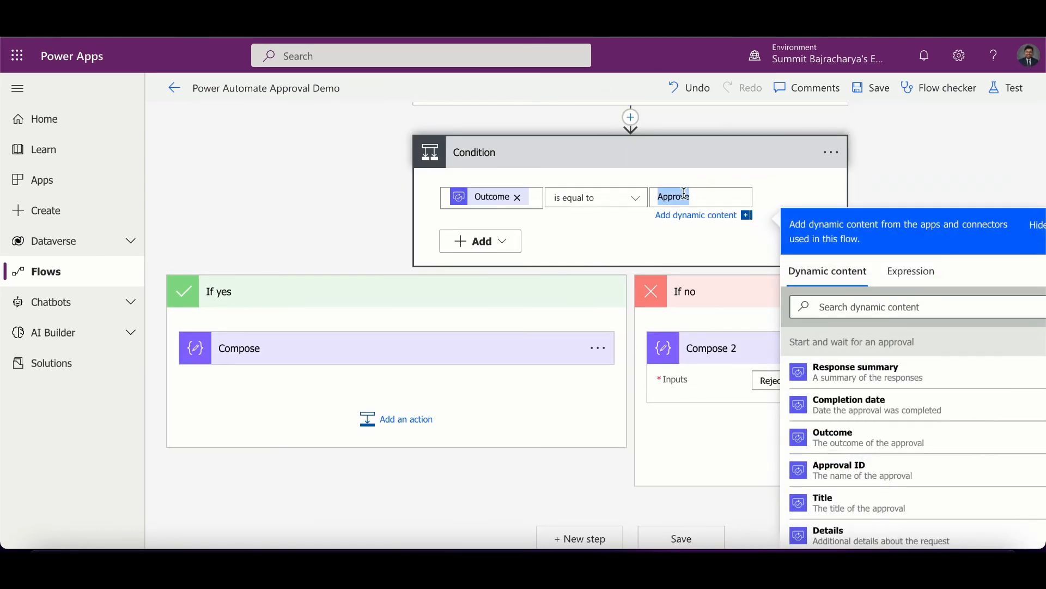
pyautogui.scroll(10, 685, 195)
pyautogui.click(522, 326)
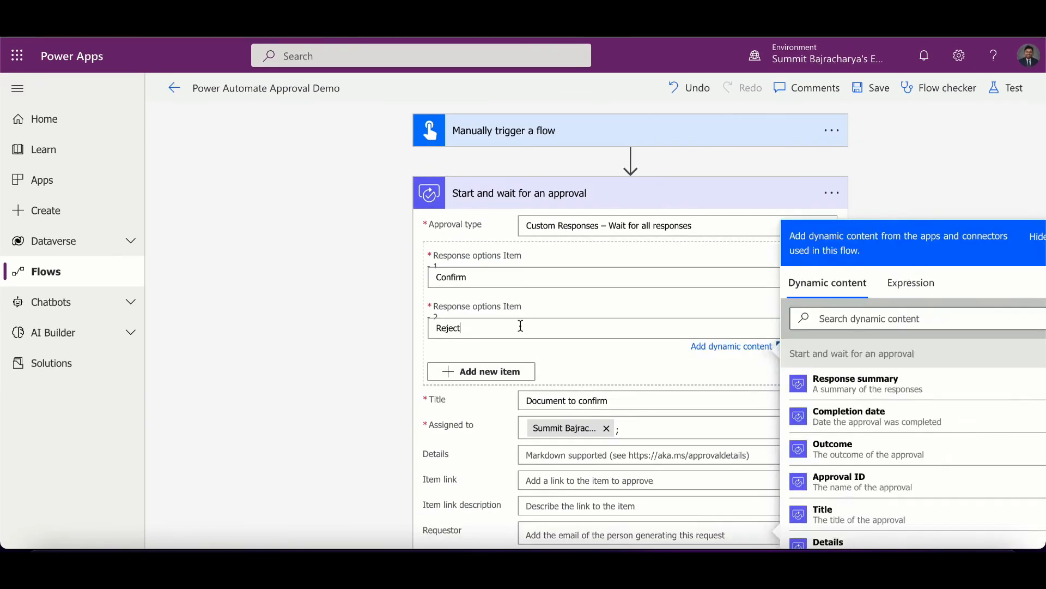
pyautogui.doubleClick(459, 331)
pyautogui.write('Cancel')
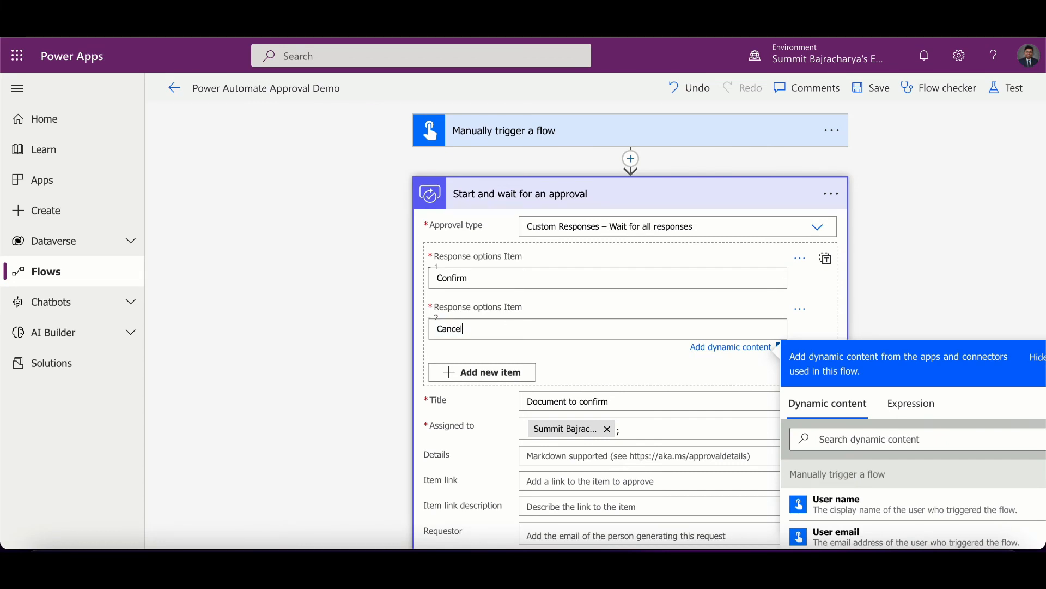
# - Set the condition to check whether Outcome is equal to Confirm
pyautogui.scroll(-10, 599, 327)
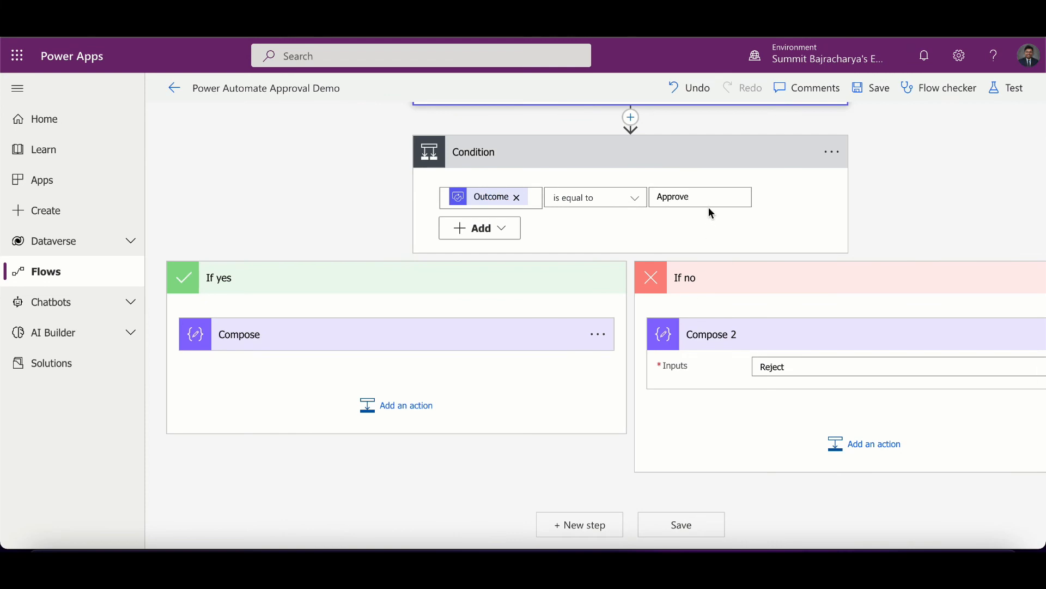
pyautogui.click(707, 203)
pyautogui.doubleClick(675, 201)
pyautogui.write('Confirm')
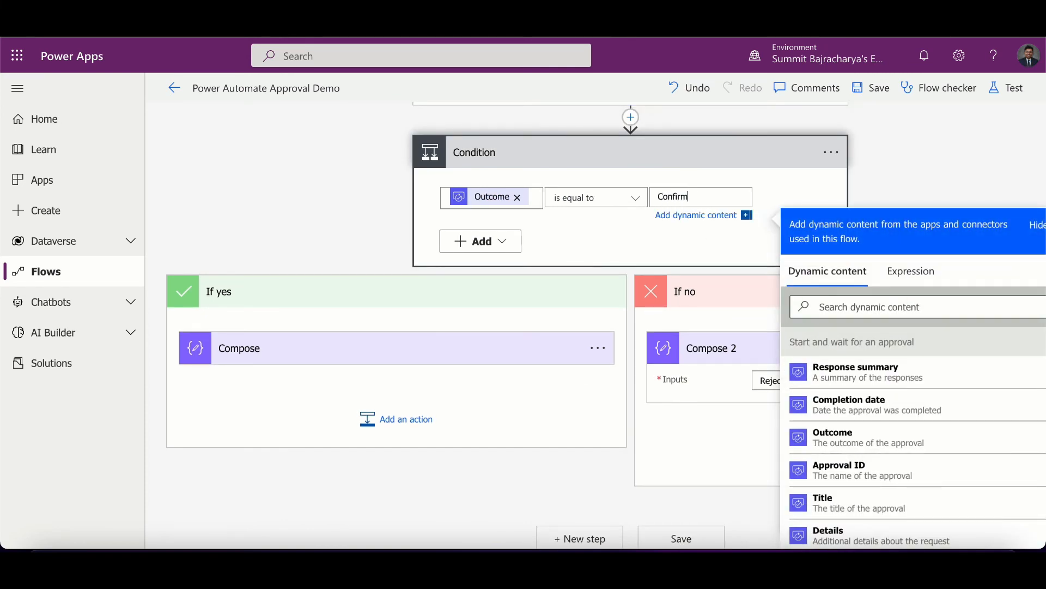
# - Set the If yes Compose input to Confirm and the If no Compose 2 input to Cancel
pyautogui.click(451, 344)
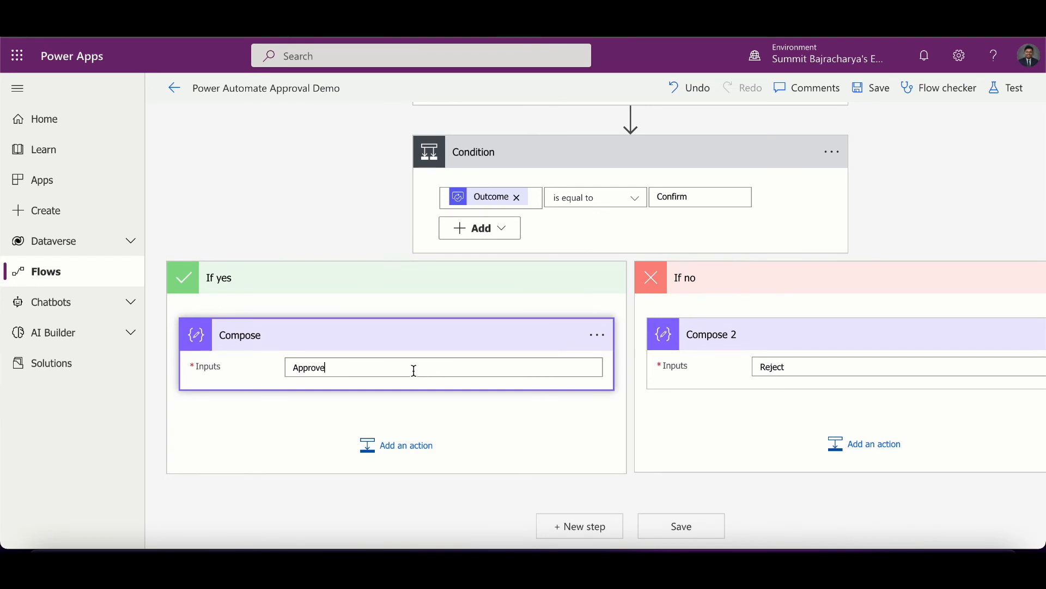
pyautogui.doubleClick(307, 369)
pyautogui.write('Confirm')
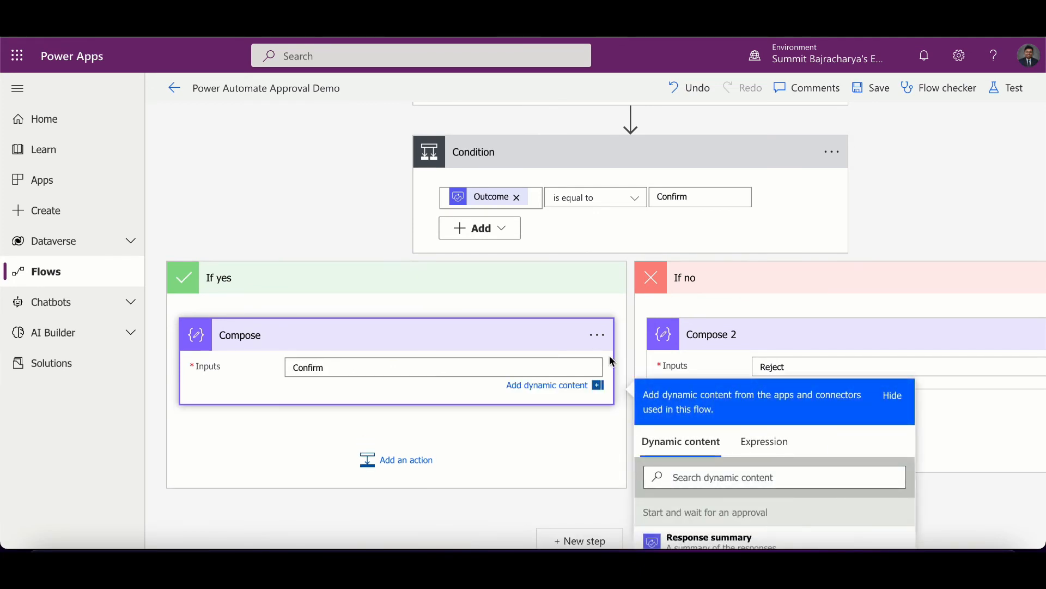
pyautogui.doubleClick(771, 365)
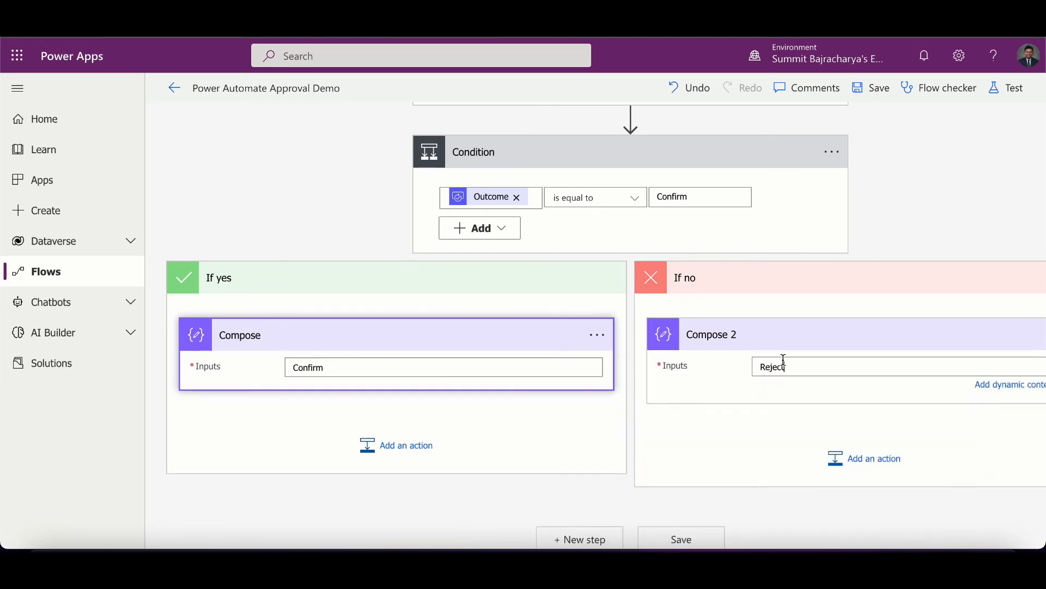
pyautogui.write('Cancel')
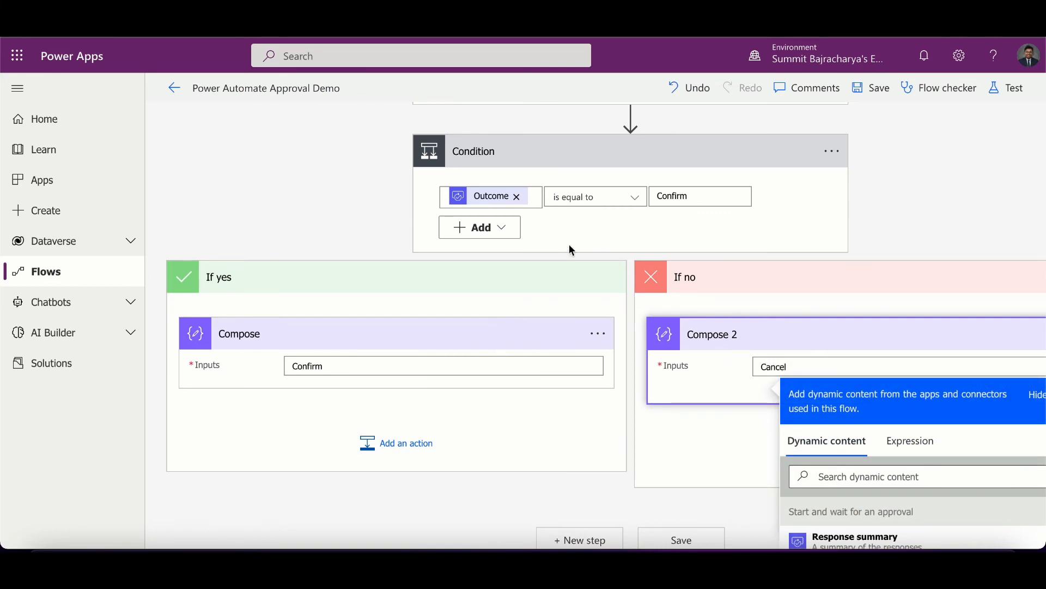
# - Save and test the flow manually, then run it
pyautogui.click(1015, 96)
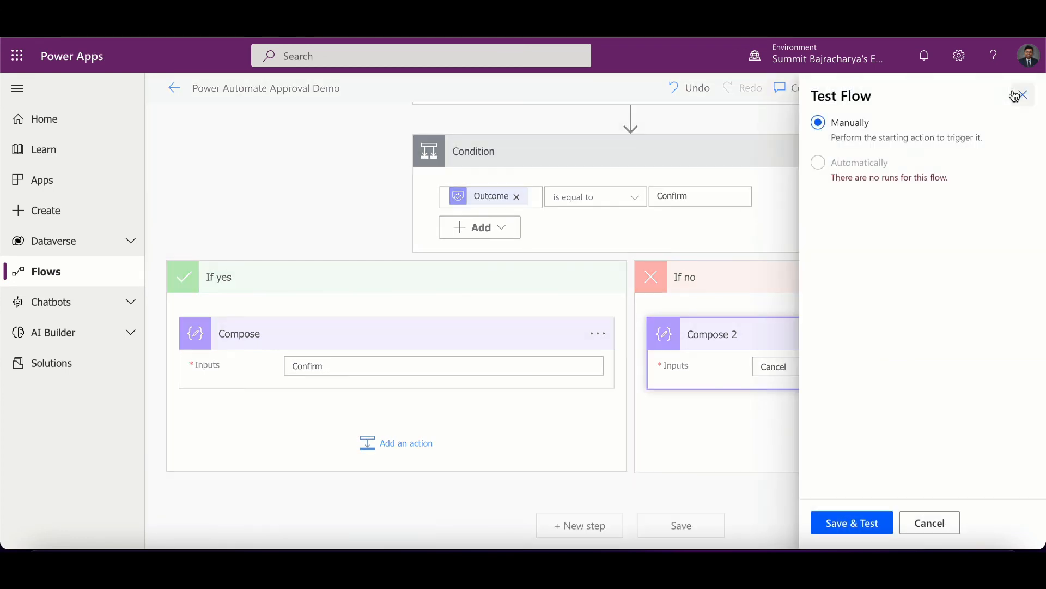
pyautogui.click(871, 519)
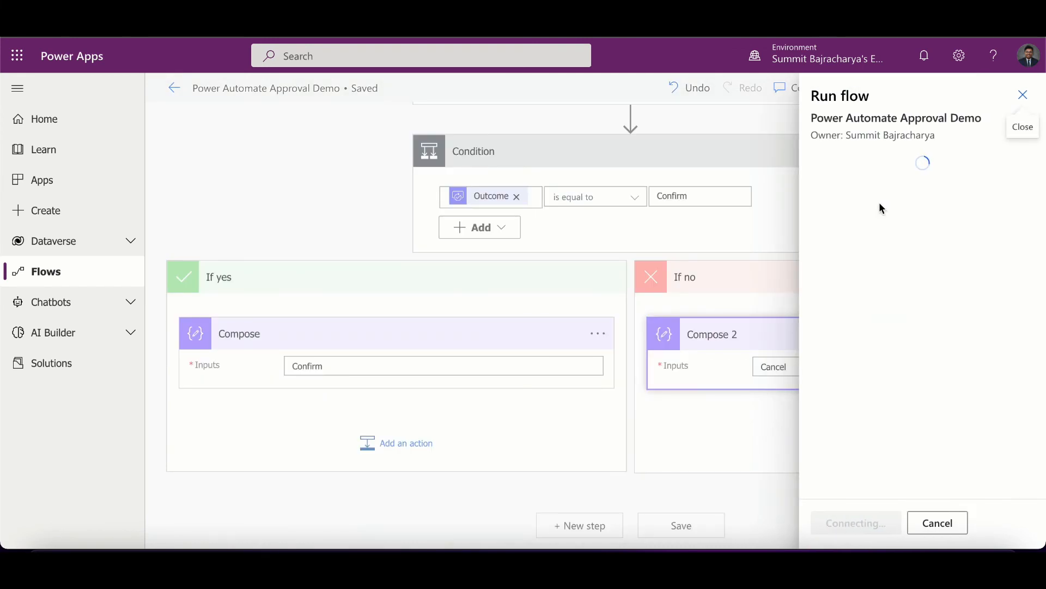
pyautogui.click(847, 522)
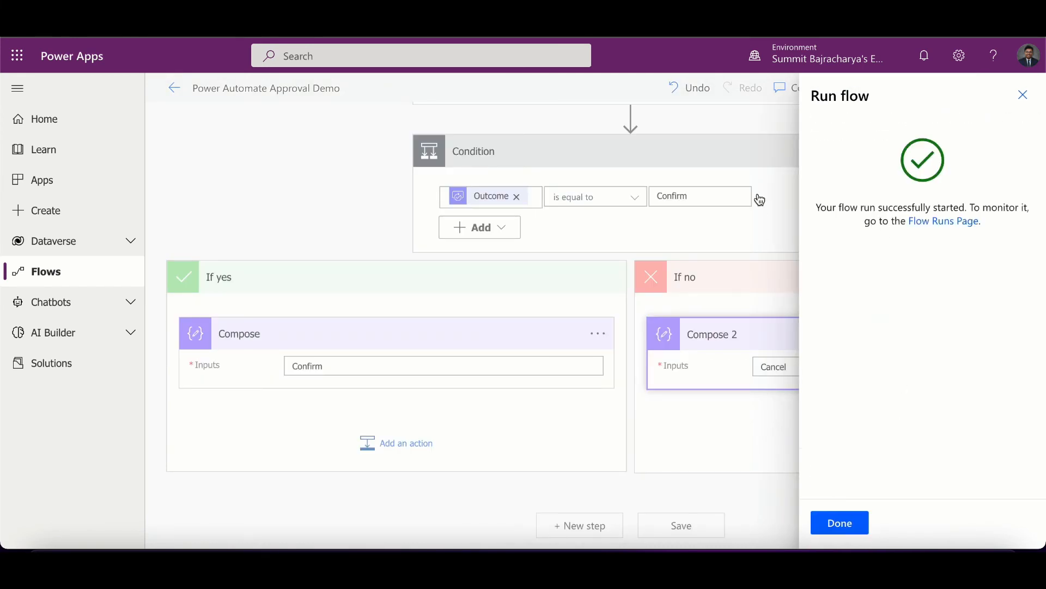
pyautogui.click(846, 526)
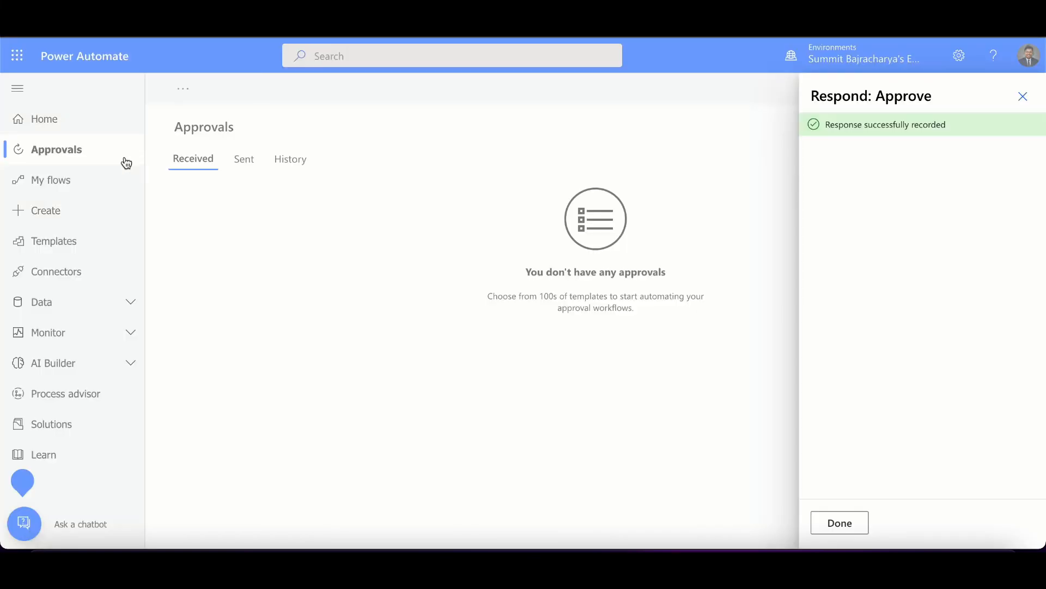
# - Switch to the Approvals page to view the new approval request
pyautogui.click(101, 160)
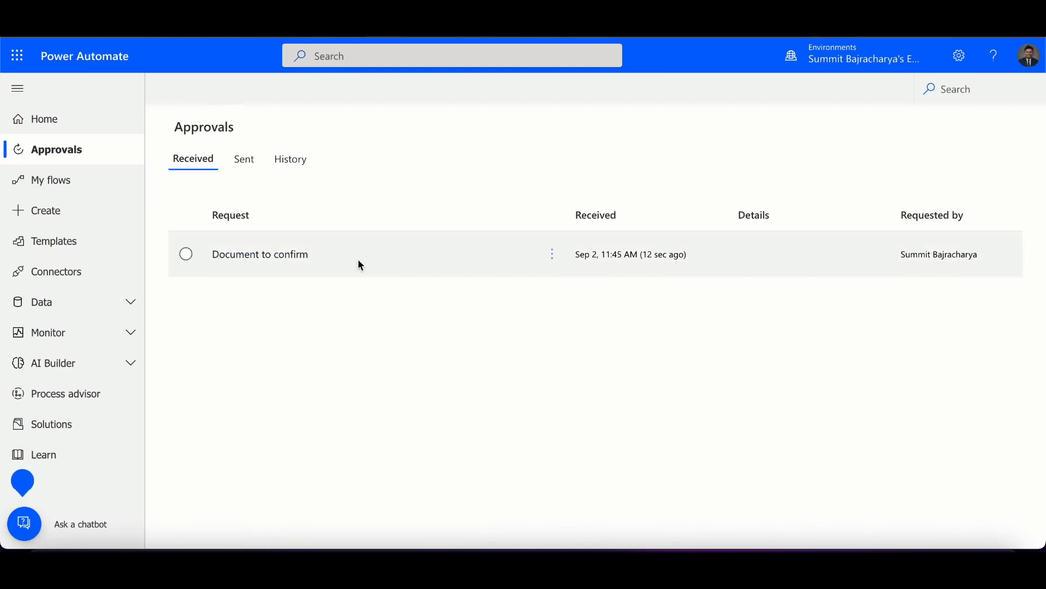
# - Open the Document to confirm approval request to view its response panel
pyautogui.click(289, 254)
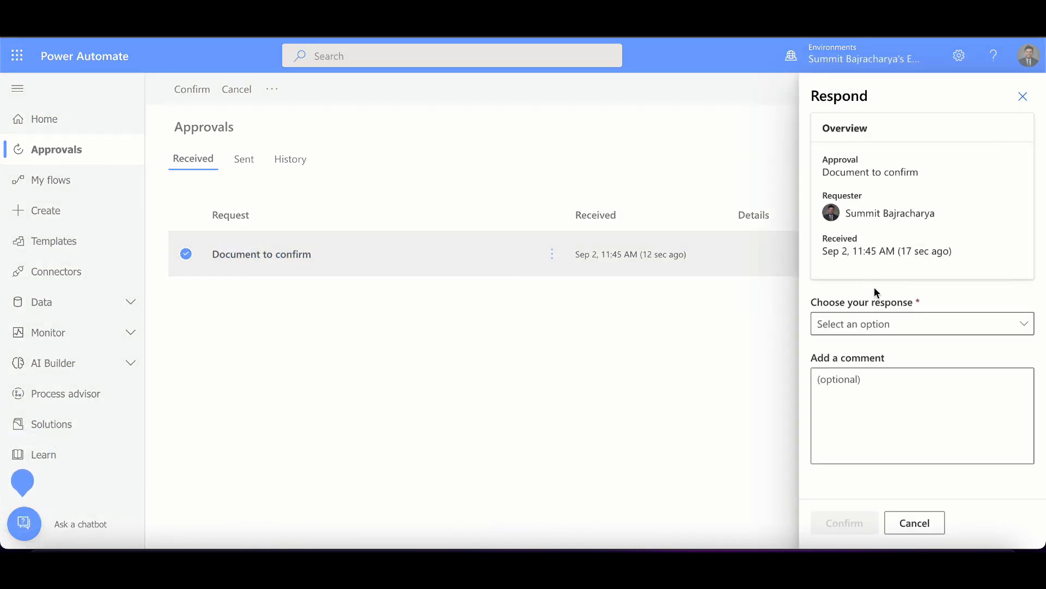
pyautogui.click(874, 334)
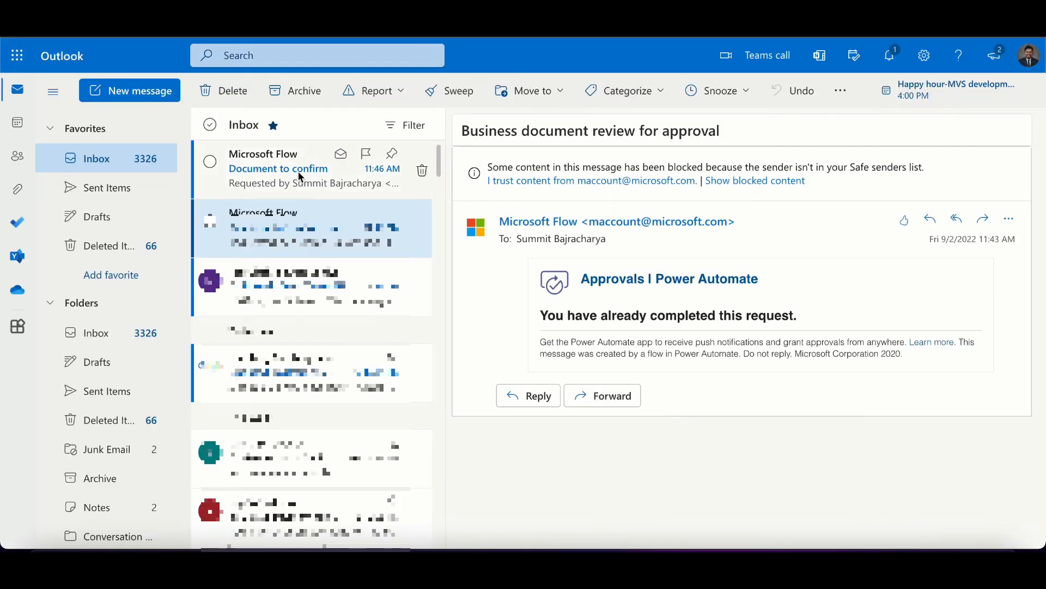
# - Open the Document to confirm approval email in Outlook and choose the Confirm response
pyautogui.click(298, 171)
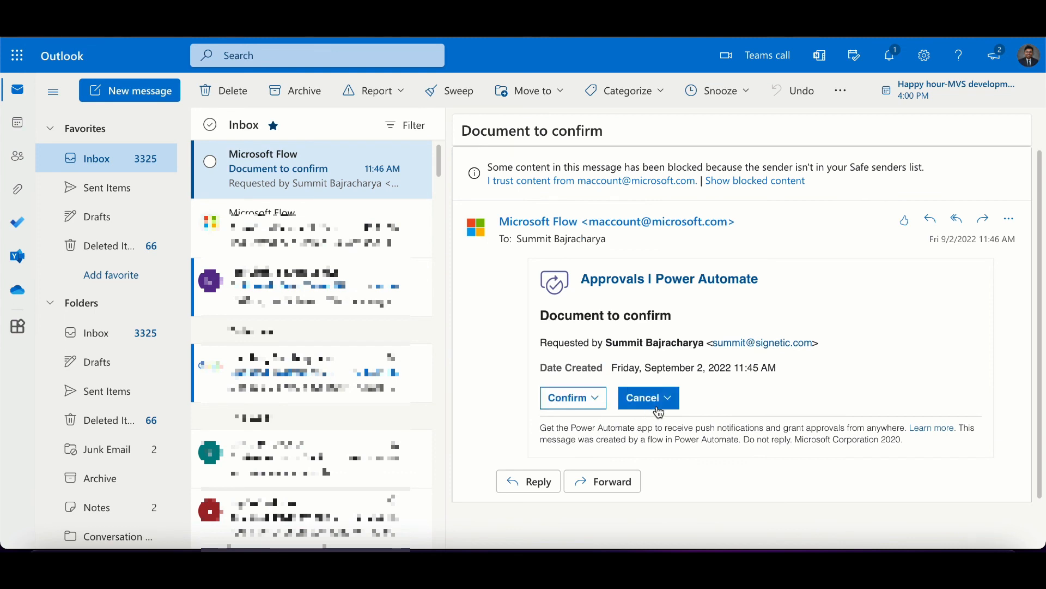
pyautogui.click(593, 409)
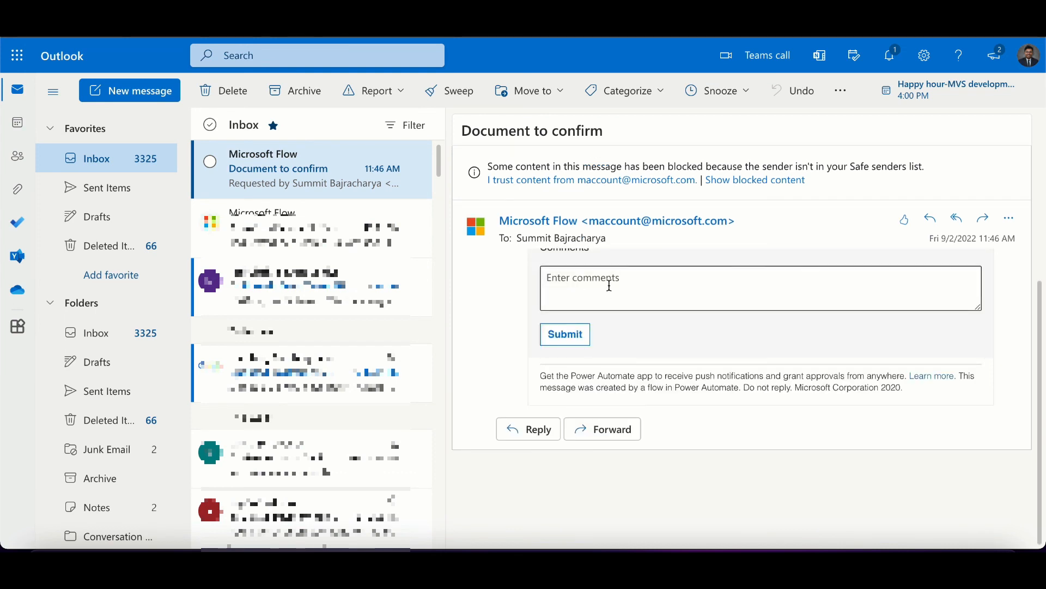
pyautogui.scroll(3, 610, 286)
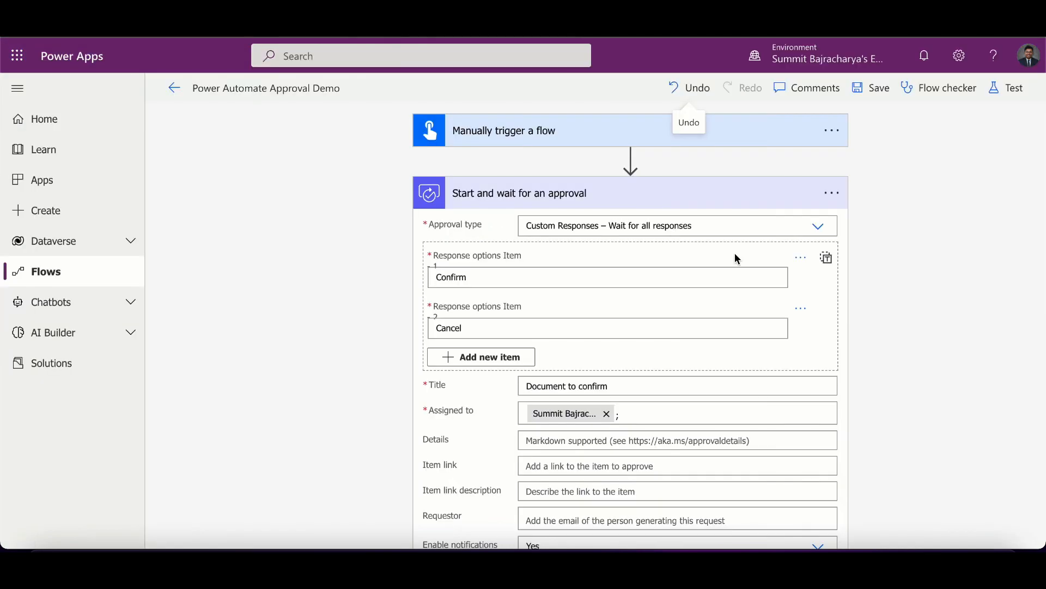
# - Review the available approval types in the Start and wait for an approval action
pyautogui.click(818, 232)
pyautogui.click(818, 229)
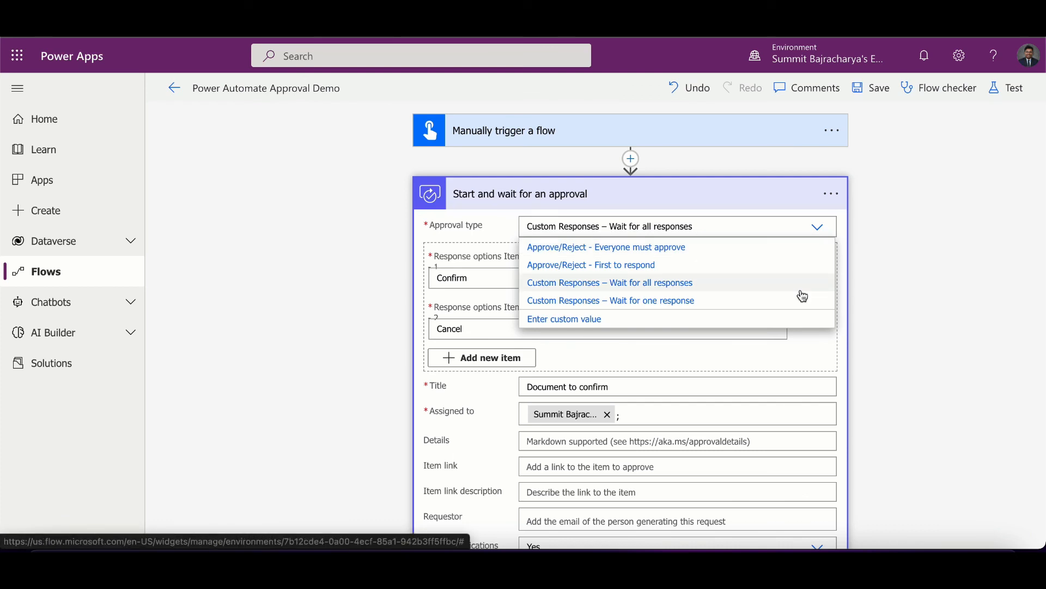
pyautogui.click(937, 327)
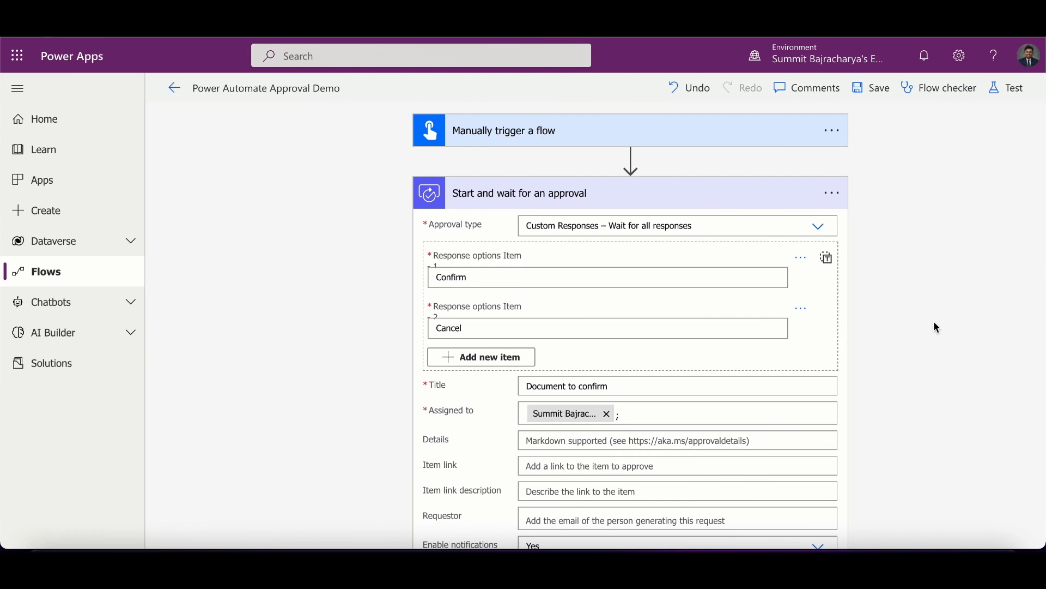